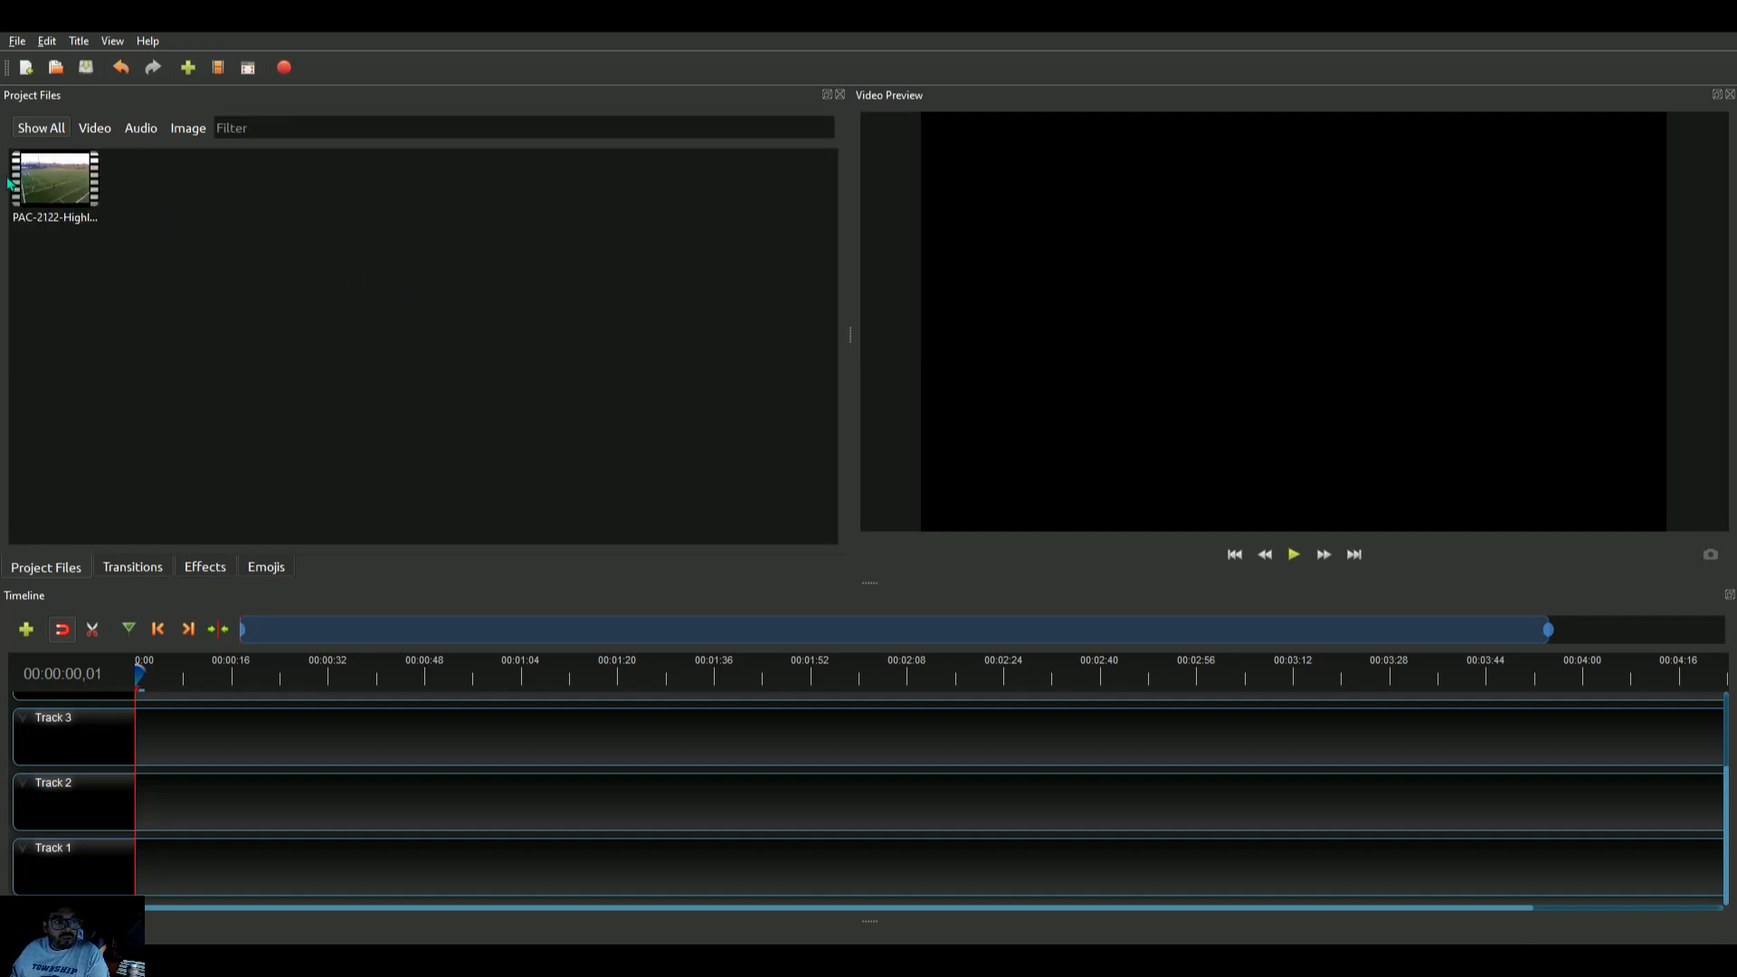
Add the PAC-2122 highlight video from the project files to Track 1 at the start of the timeline
left_click(55, 197)
left_click_drag(55, 196, 163, 878)
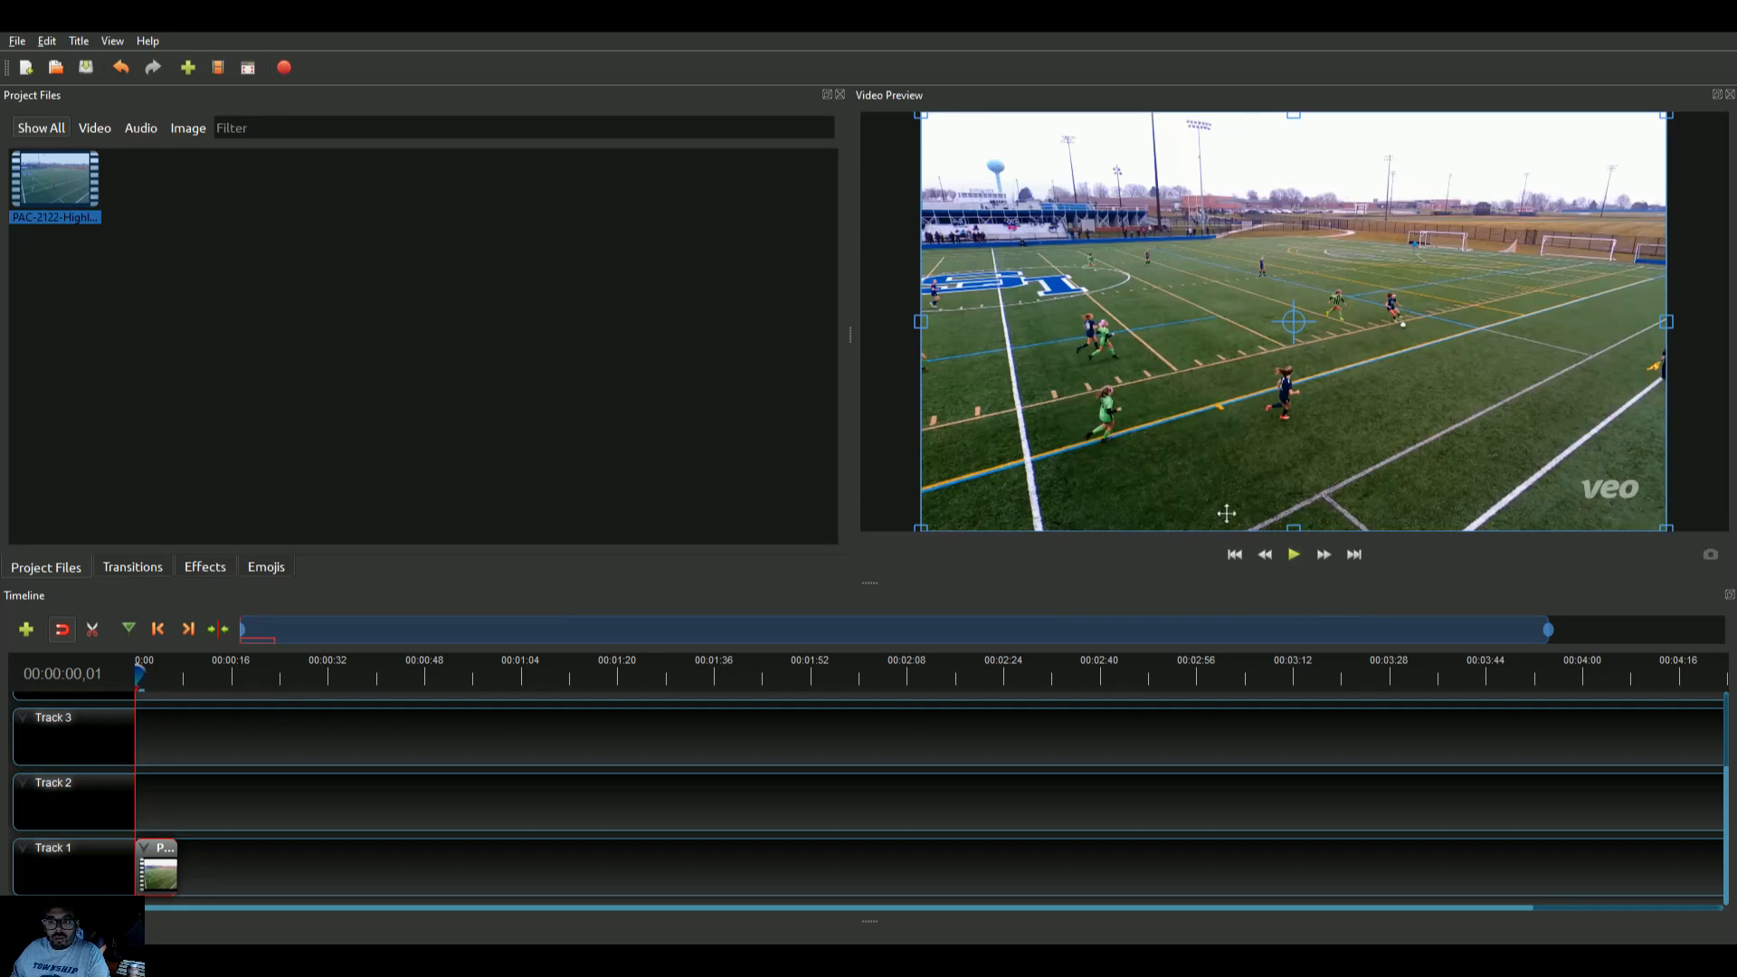
Play the video preview and scrub the playhead back to the beginning of the timeline
left_click(1304, 562)
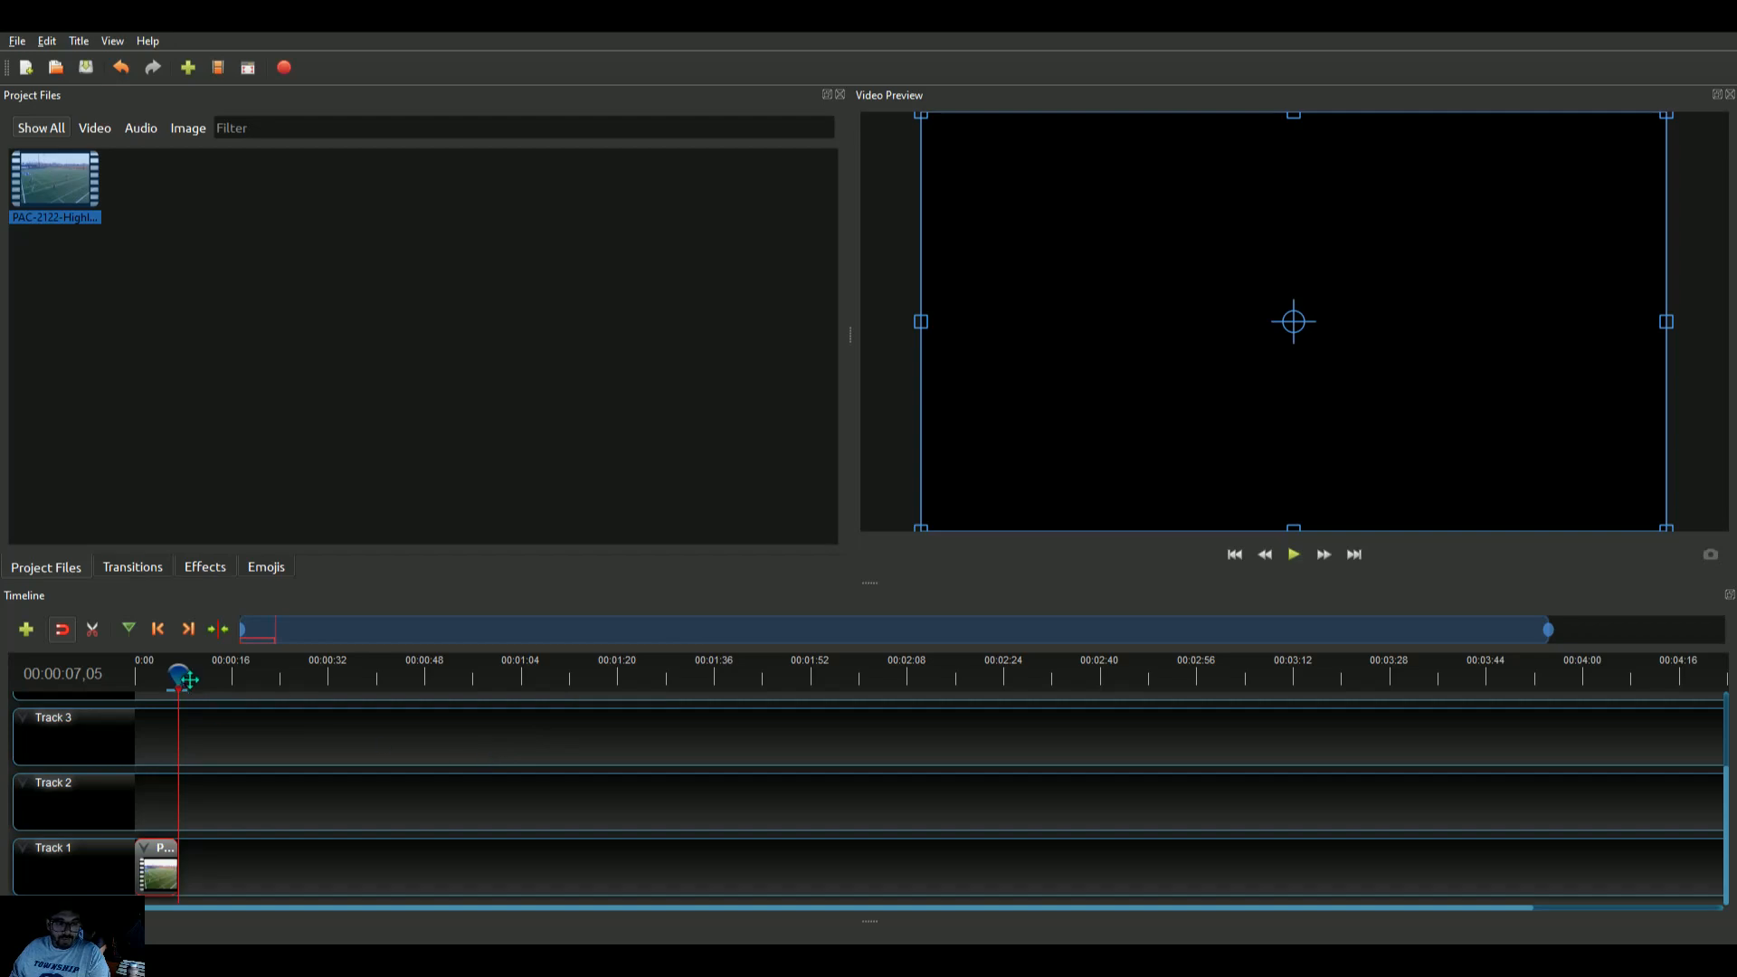
left_click_drag(179, 675, 136, 674)
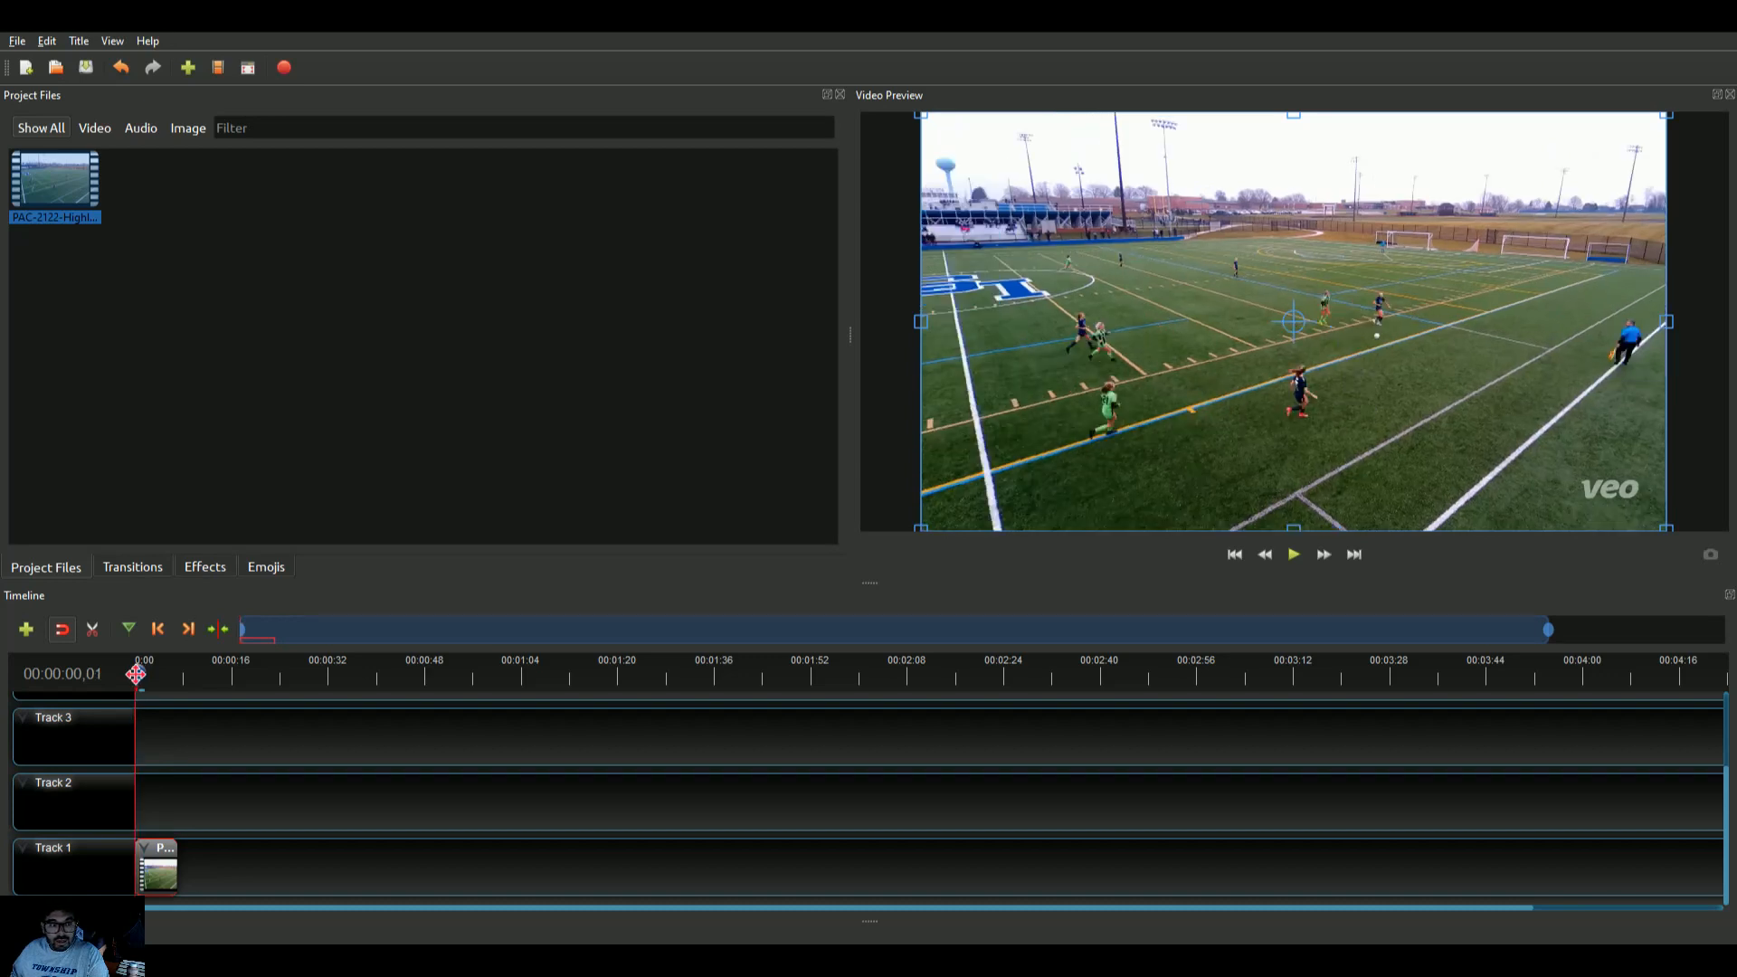
left_click_drag(136, 674, 142, 675)
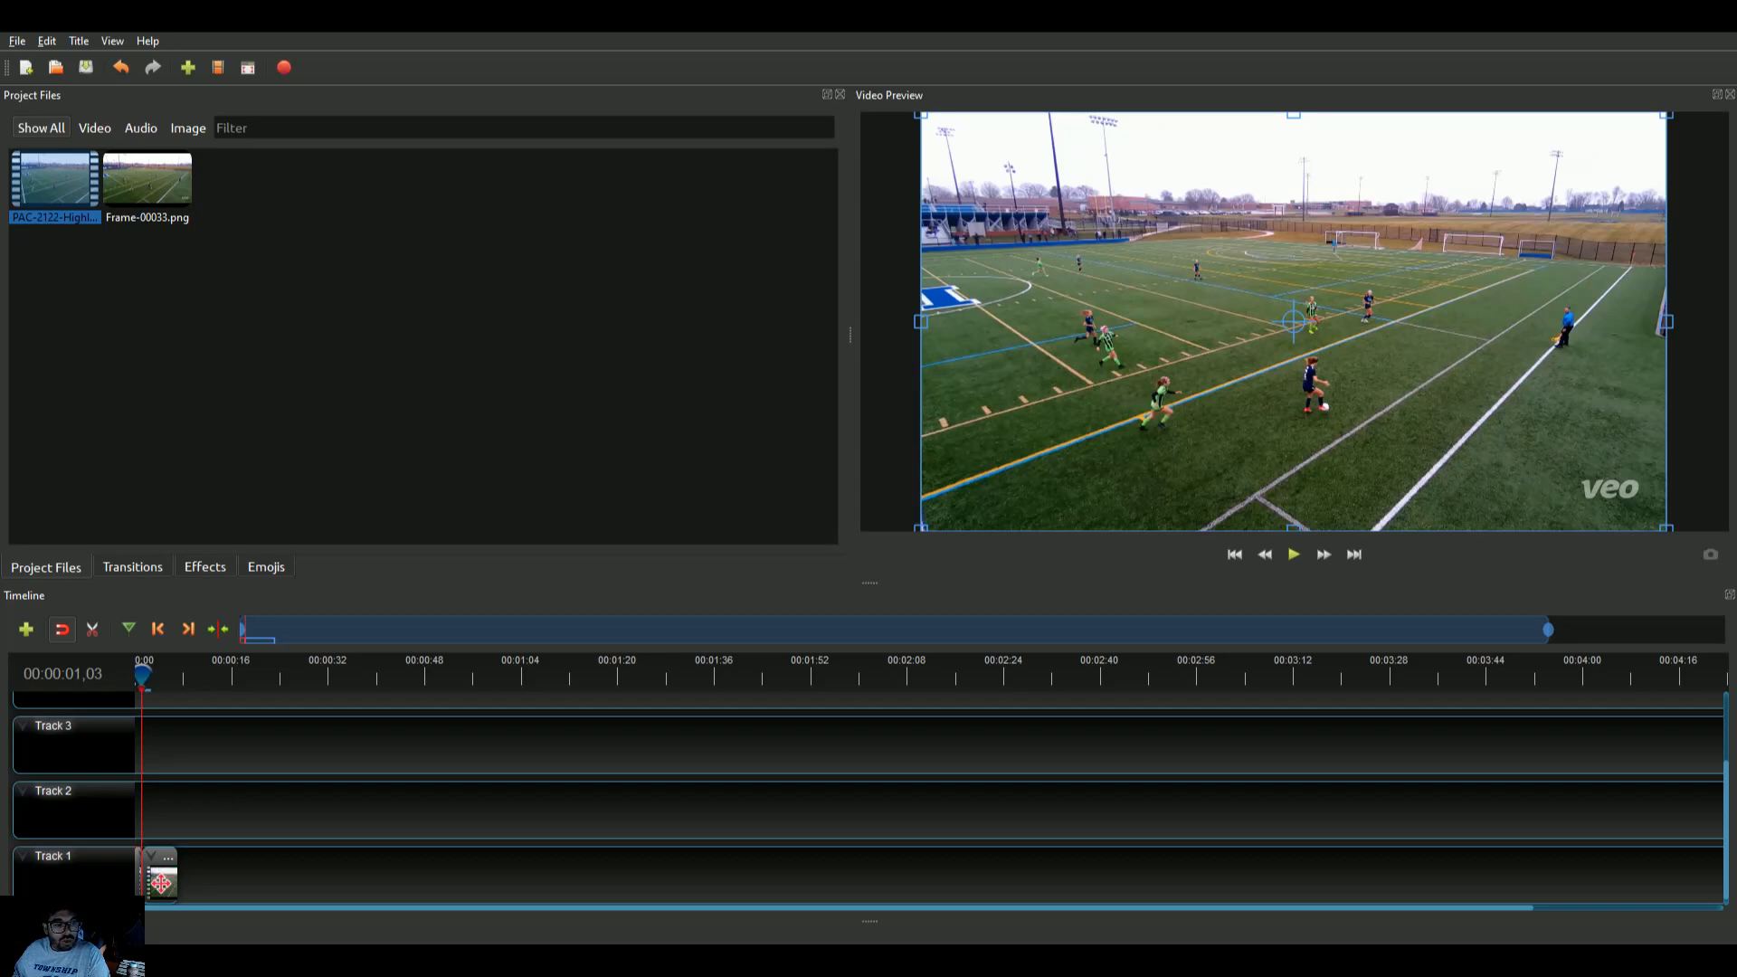
Move the later part of the split clip right and insert Frame-00033.png into the gap on Track 1
left_click_drag(163, 883, 221, 882)
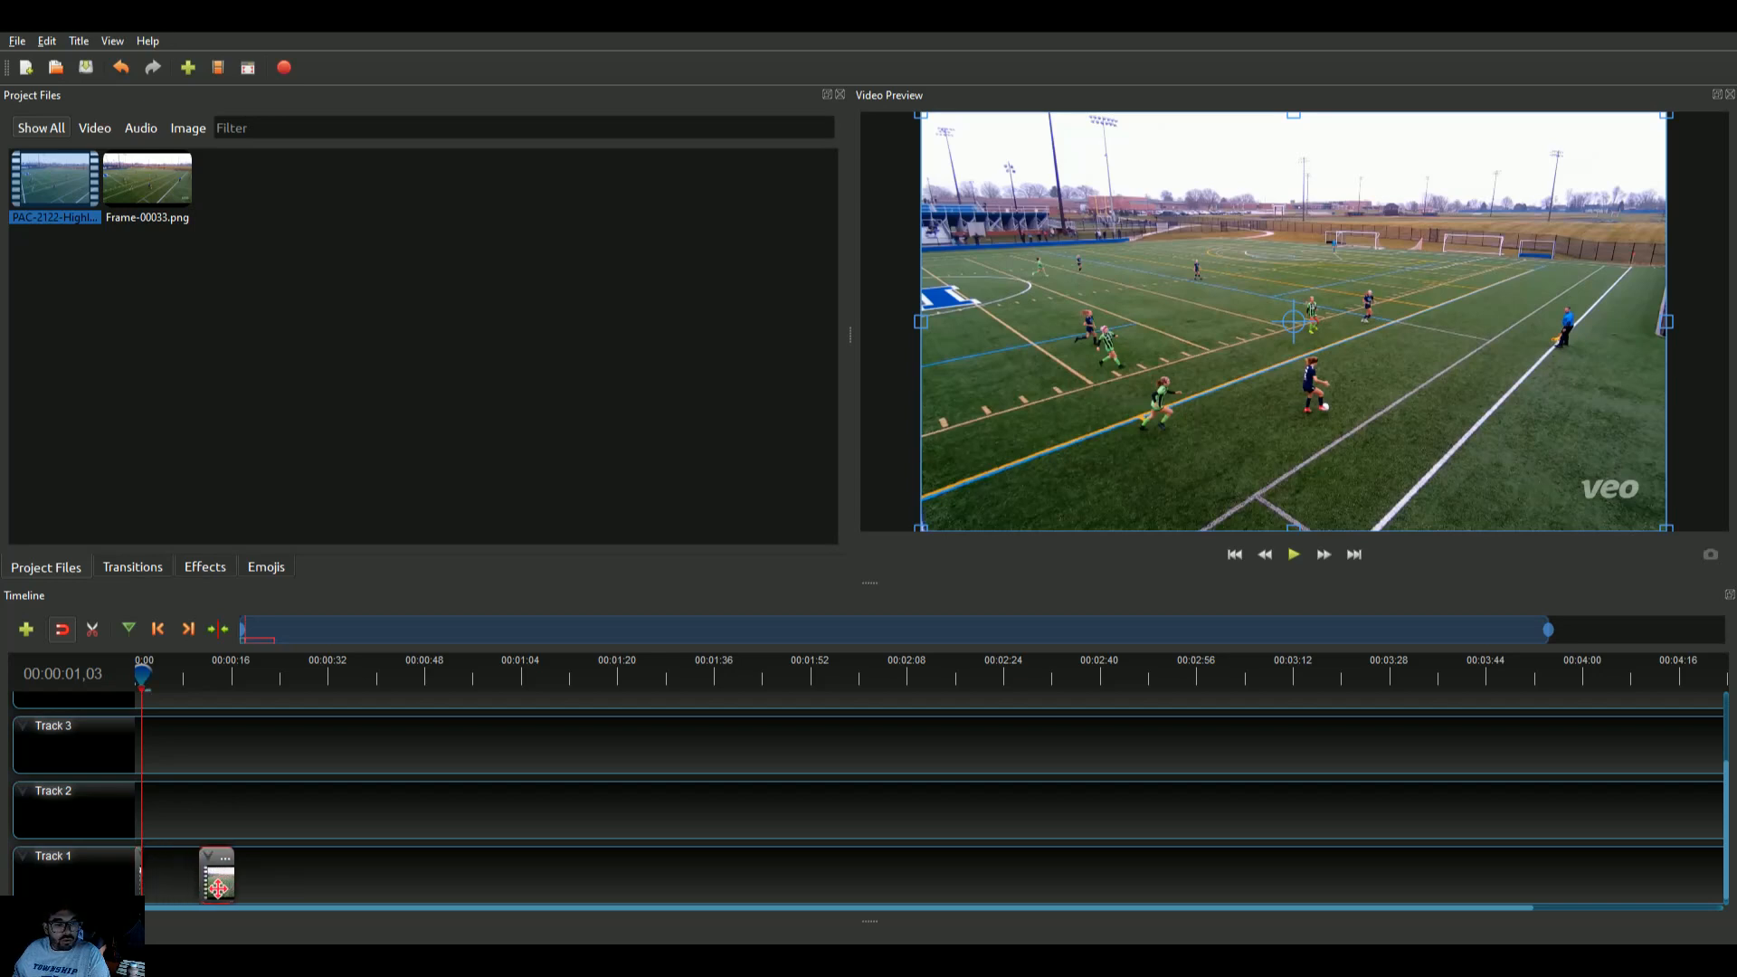
left_click_drag(118, 187, 179, 881)
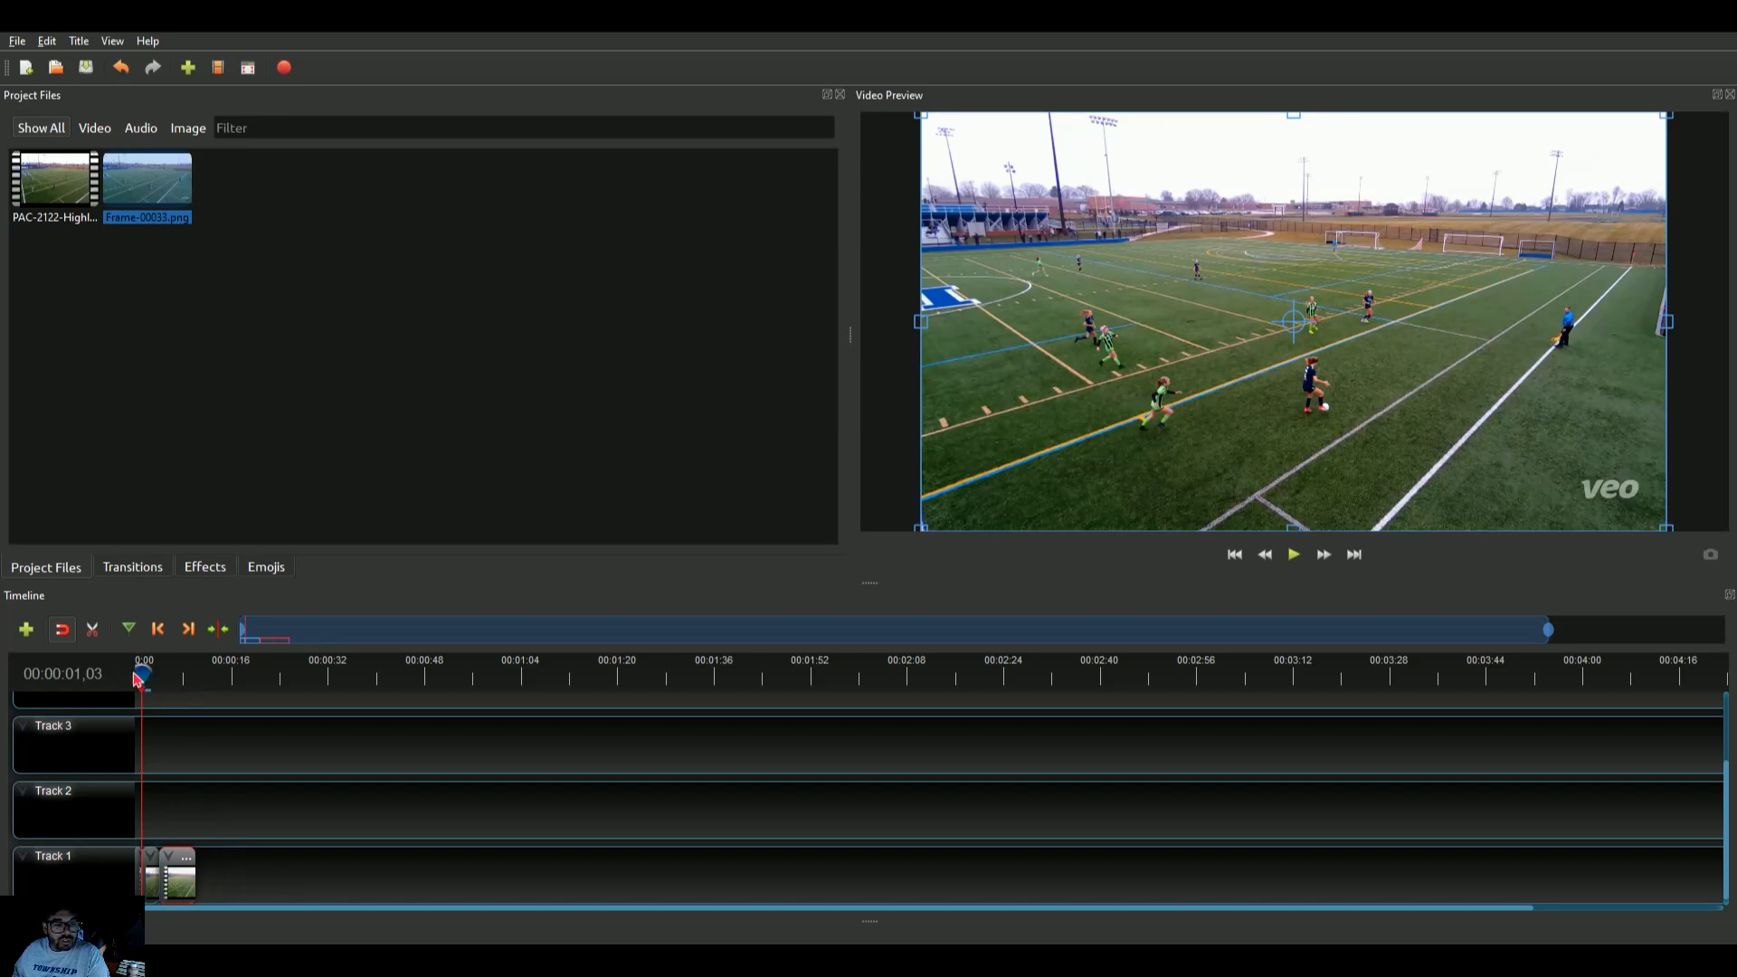
Play back the opening of the timeline to review the inserted freeze frame
left_click(136, 679)
left_click(1292, 557)
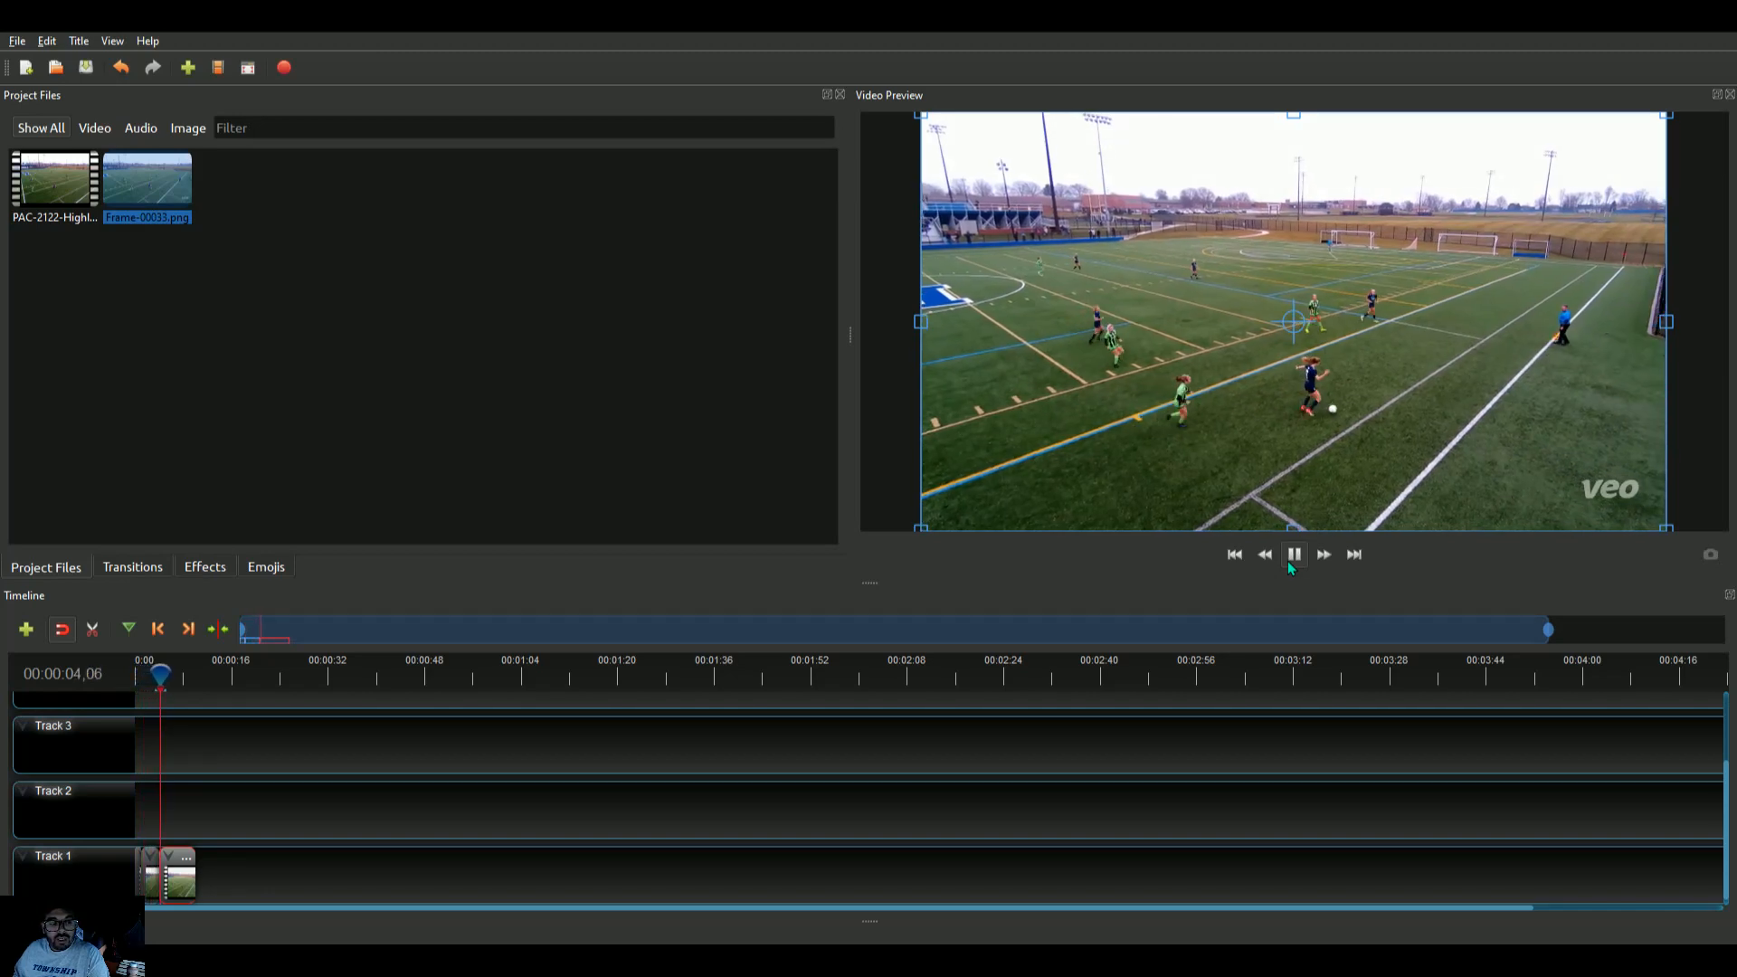
left_click(1293, 560)
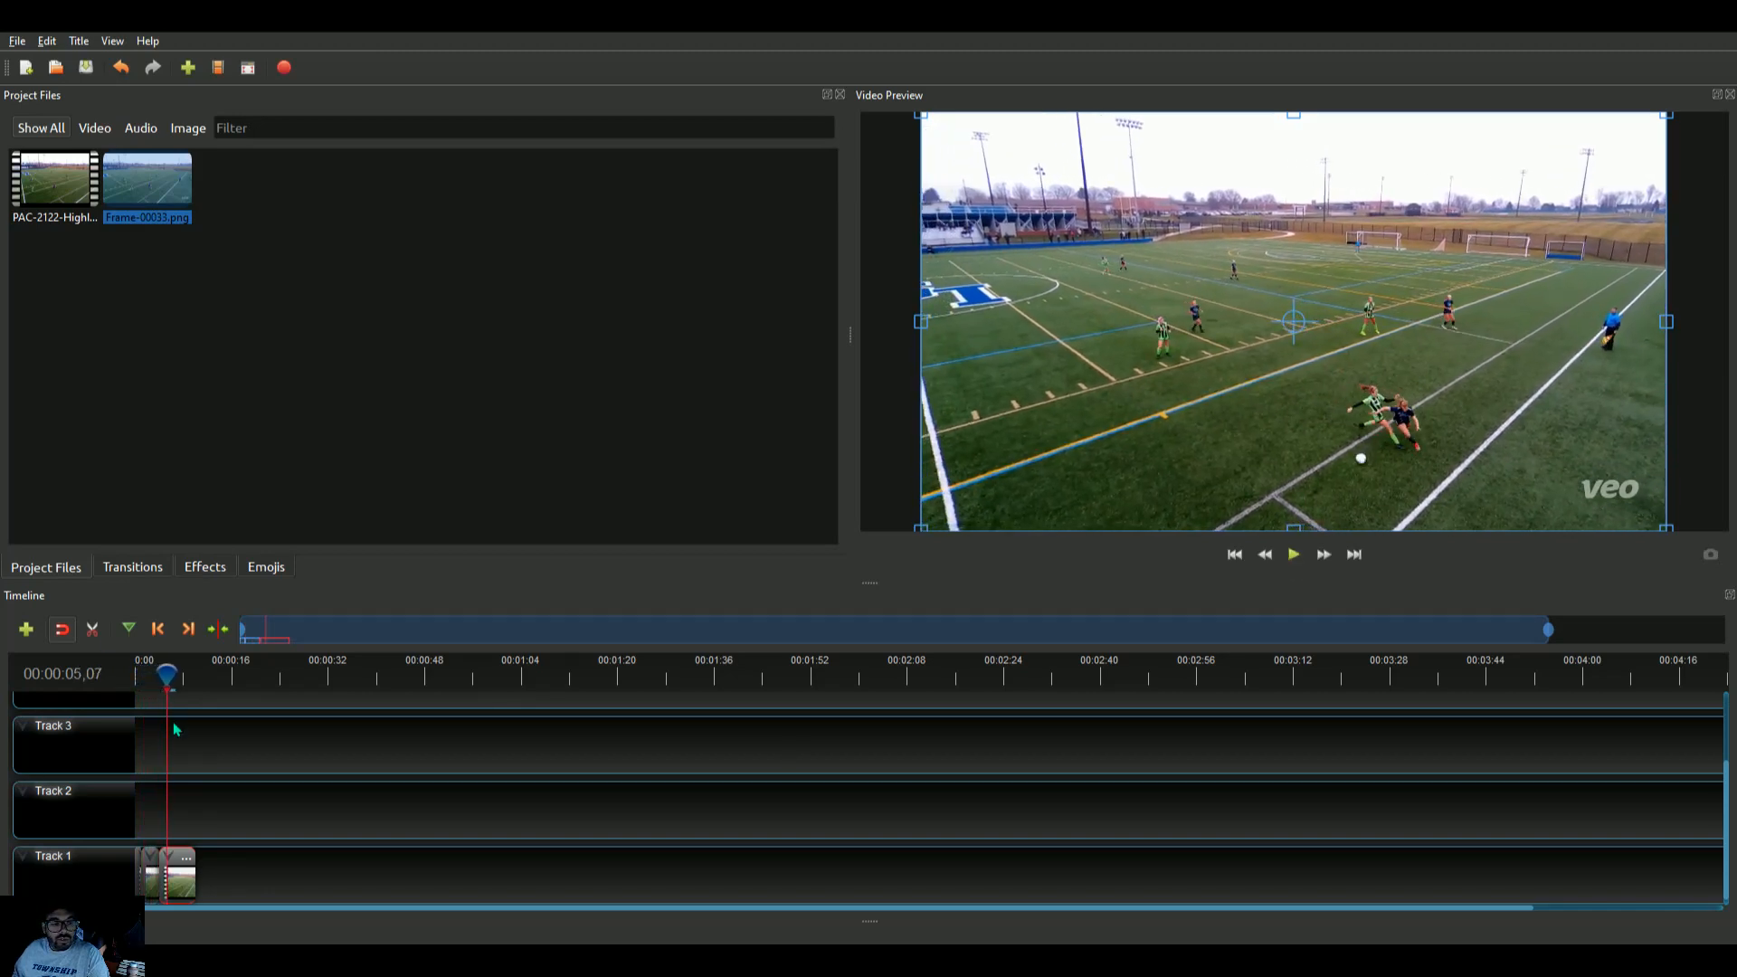
left_click_drag(167, 677, 138, 677)
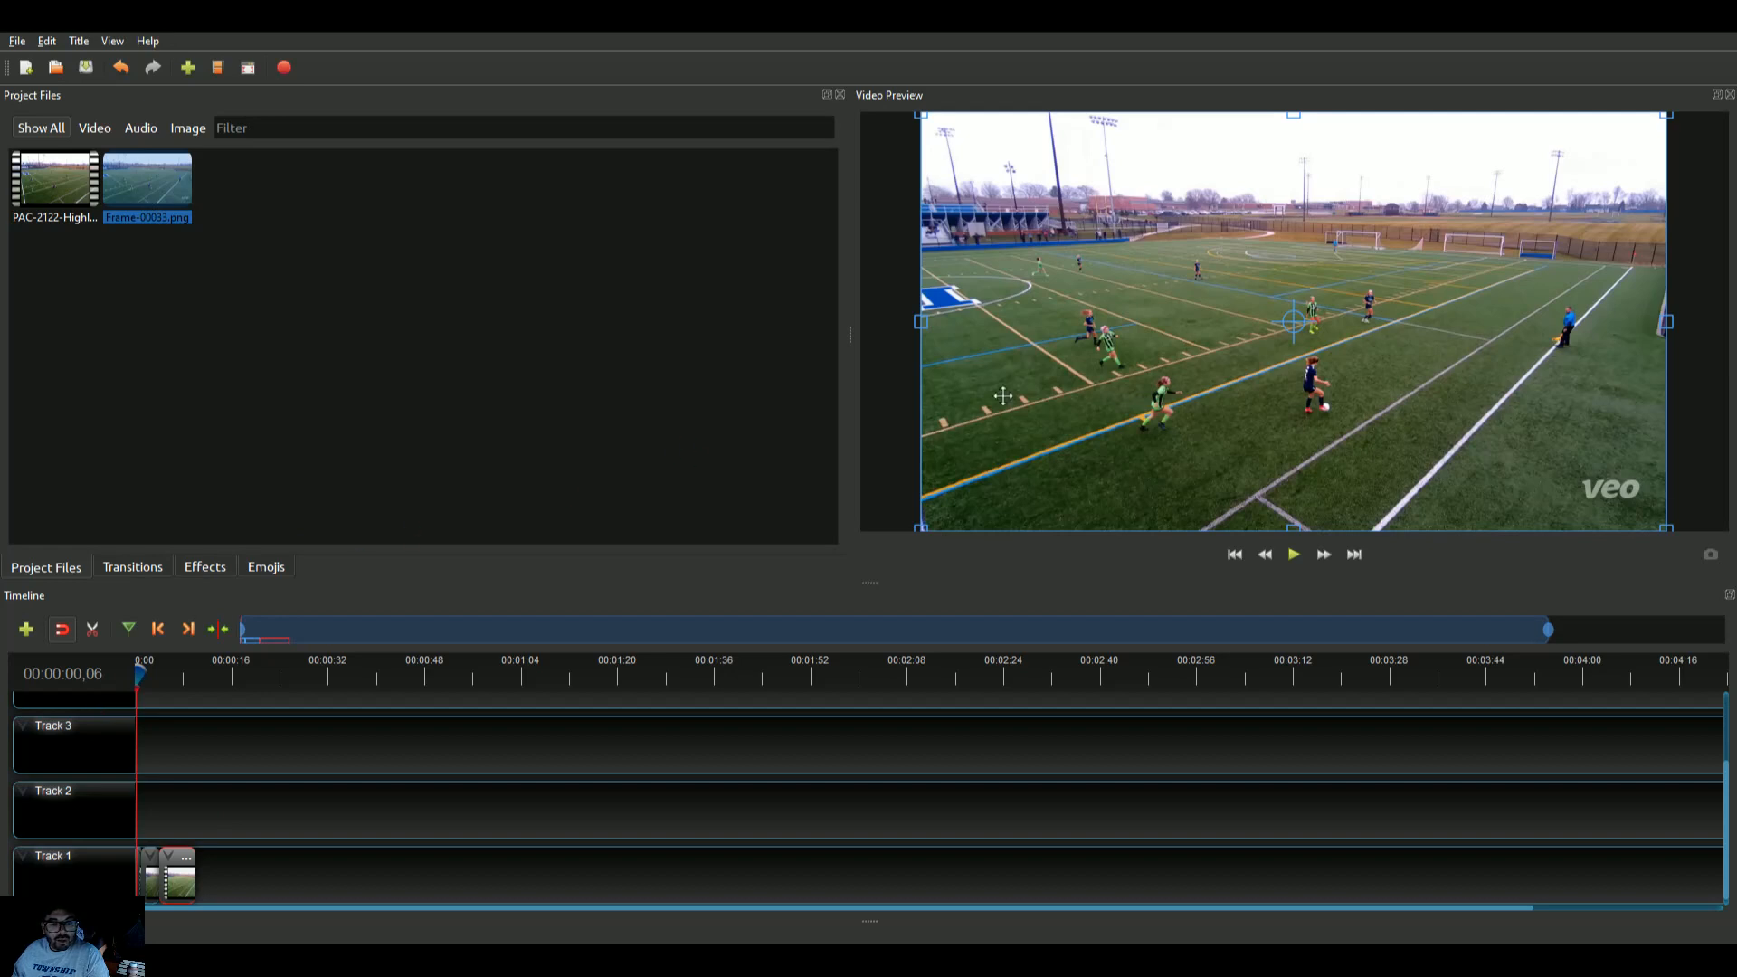
left_click(1300, 561)
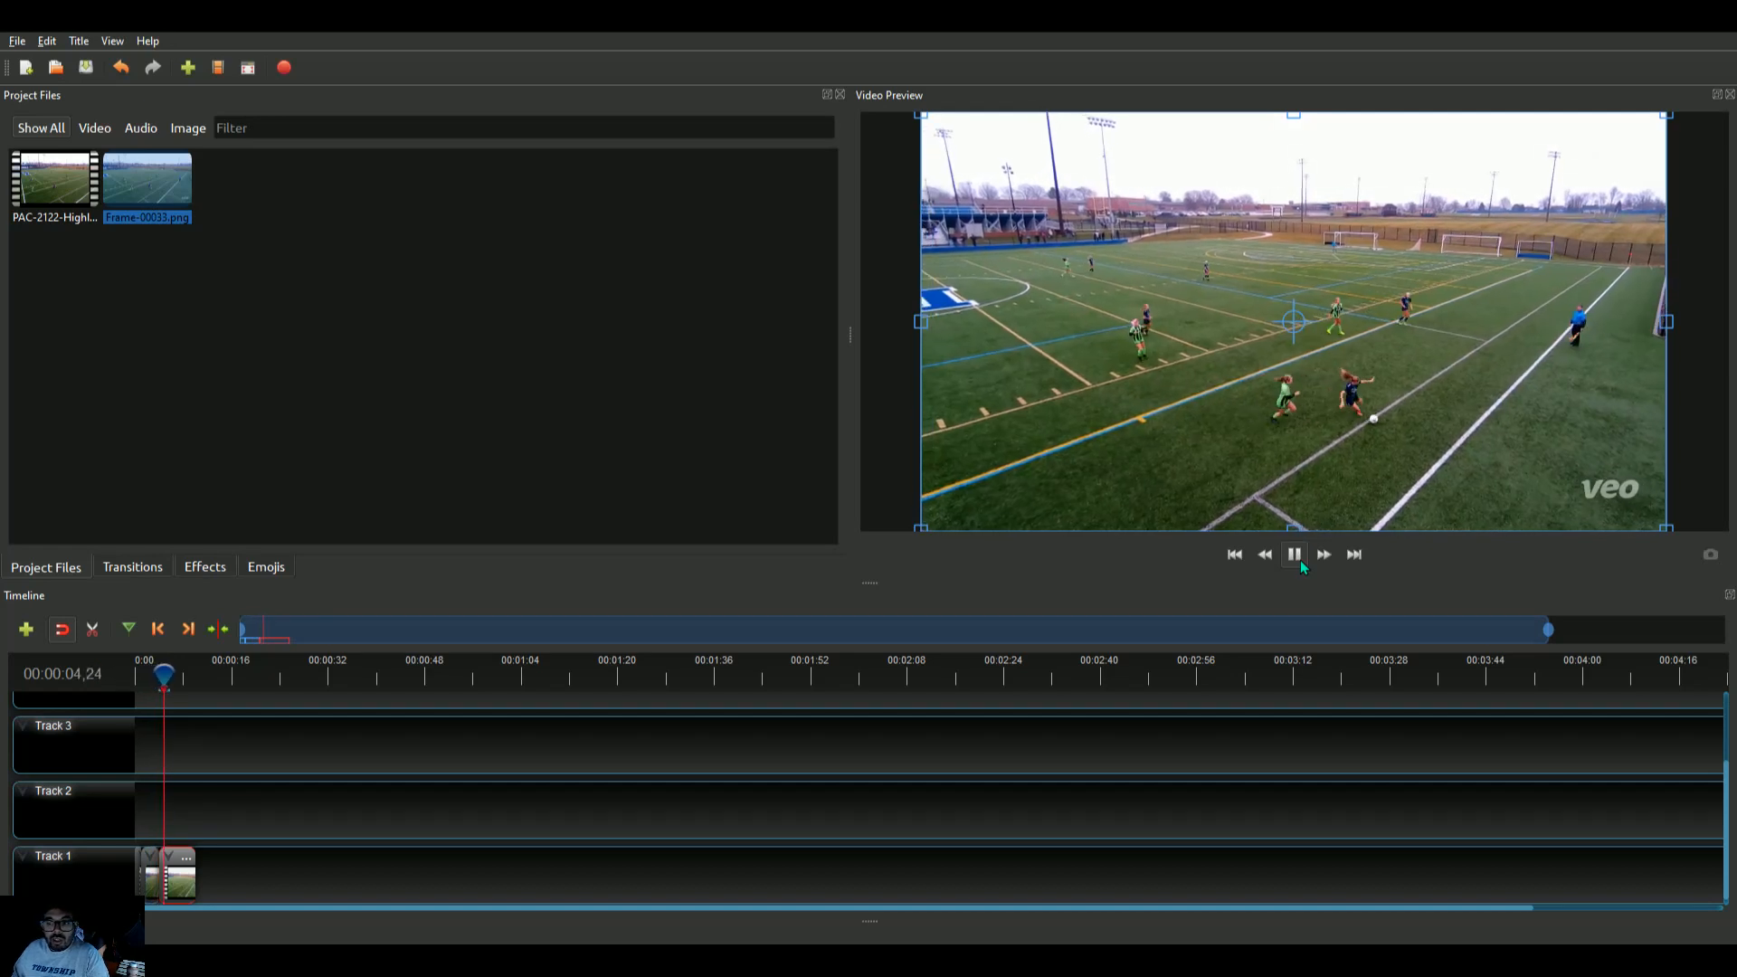
left_click(1301, 561)
left_click_drag(168, 675, 134, 675)
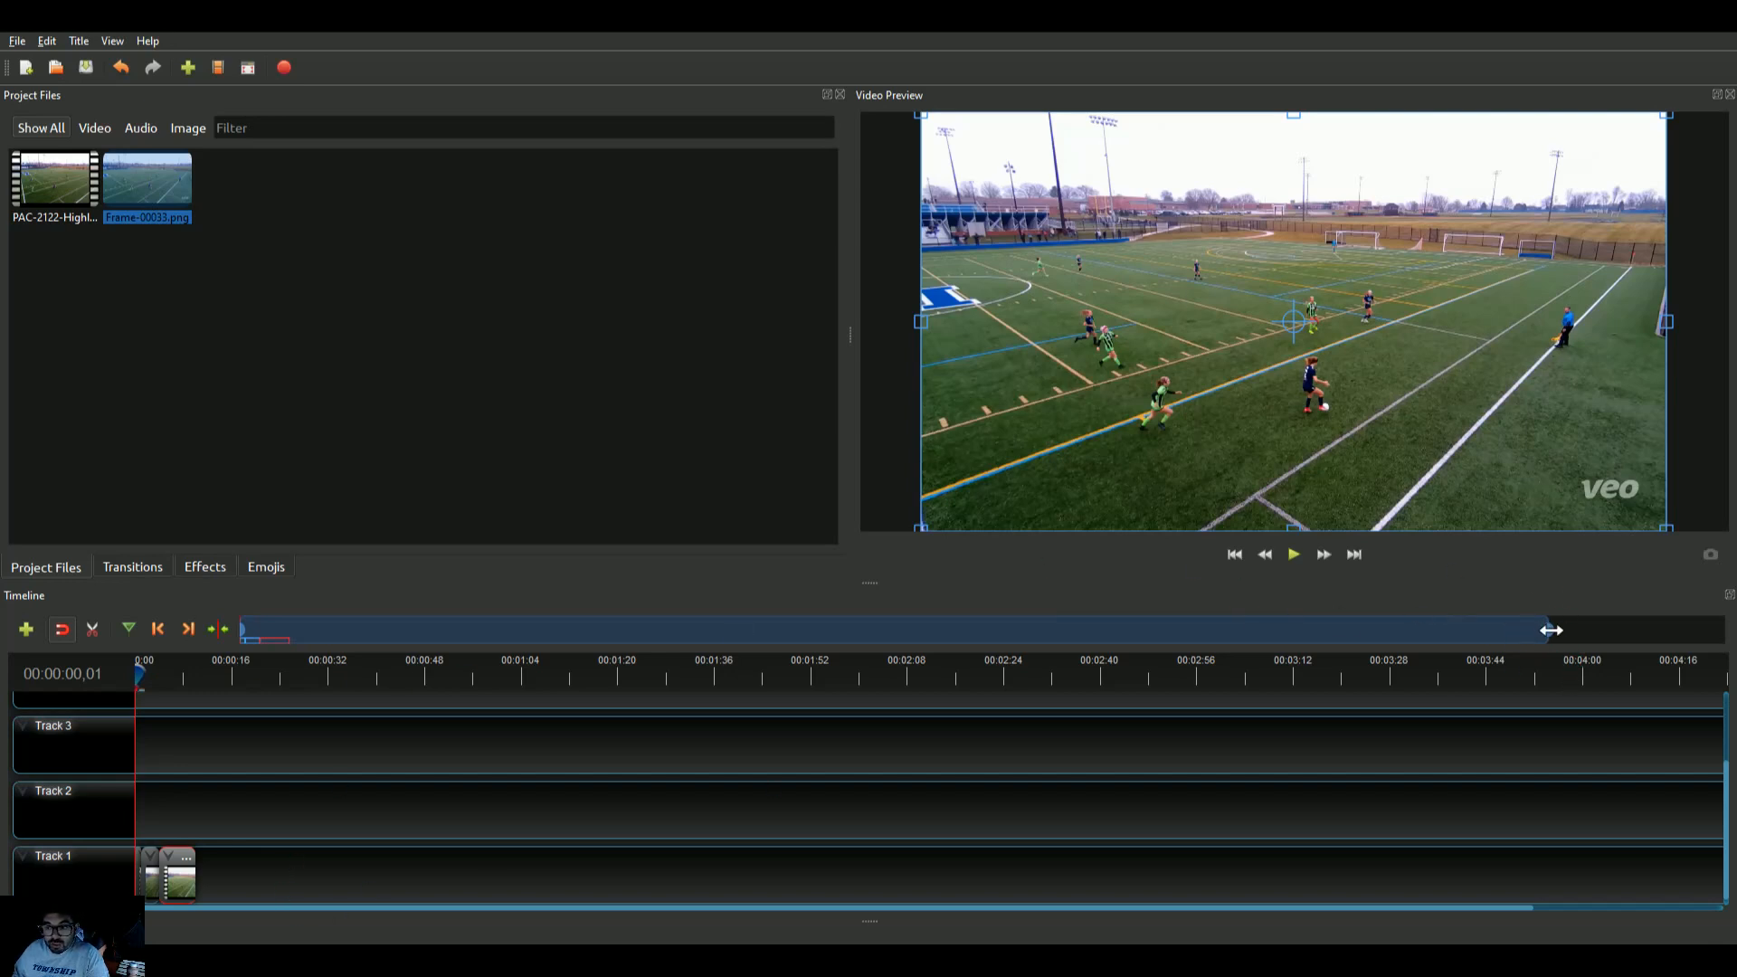
Create a new title and place it on Track 2 at the start of the freeze frame, trimming its end to match
left_click_drag(1552, 630, 314, 639)
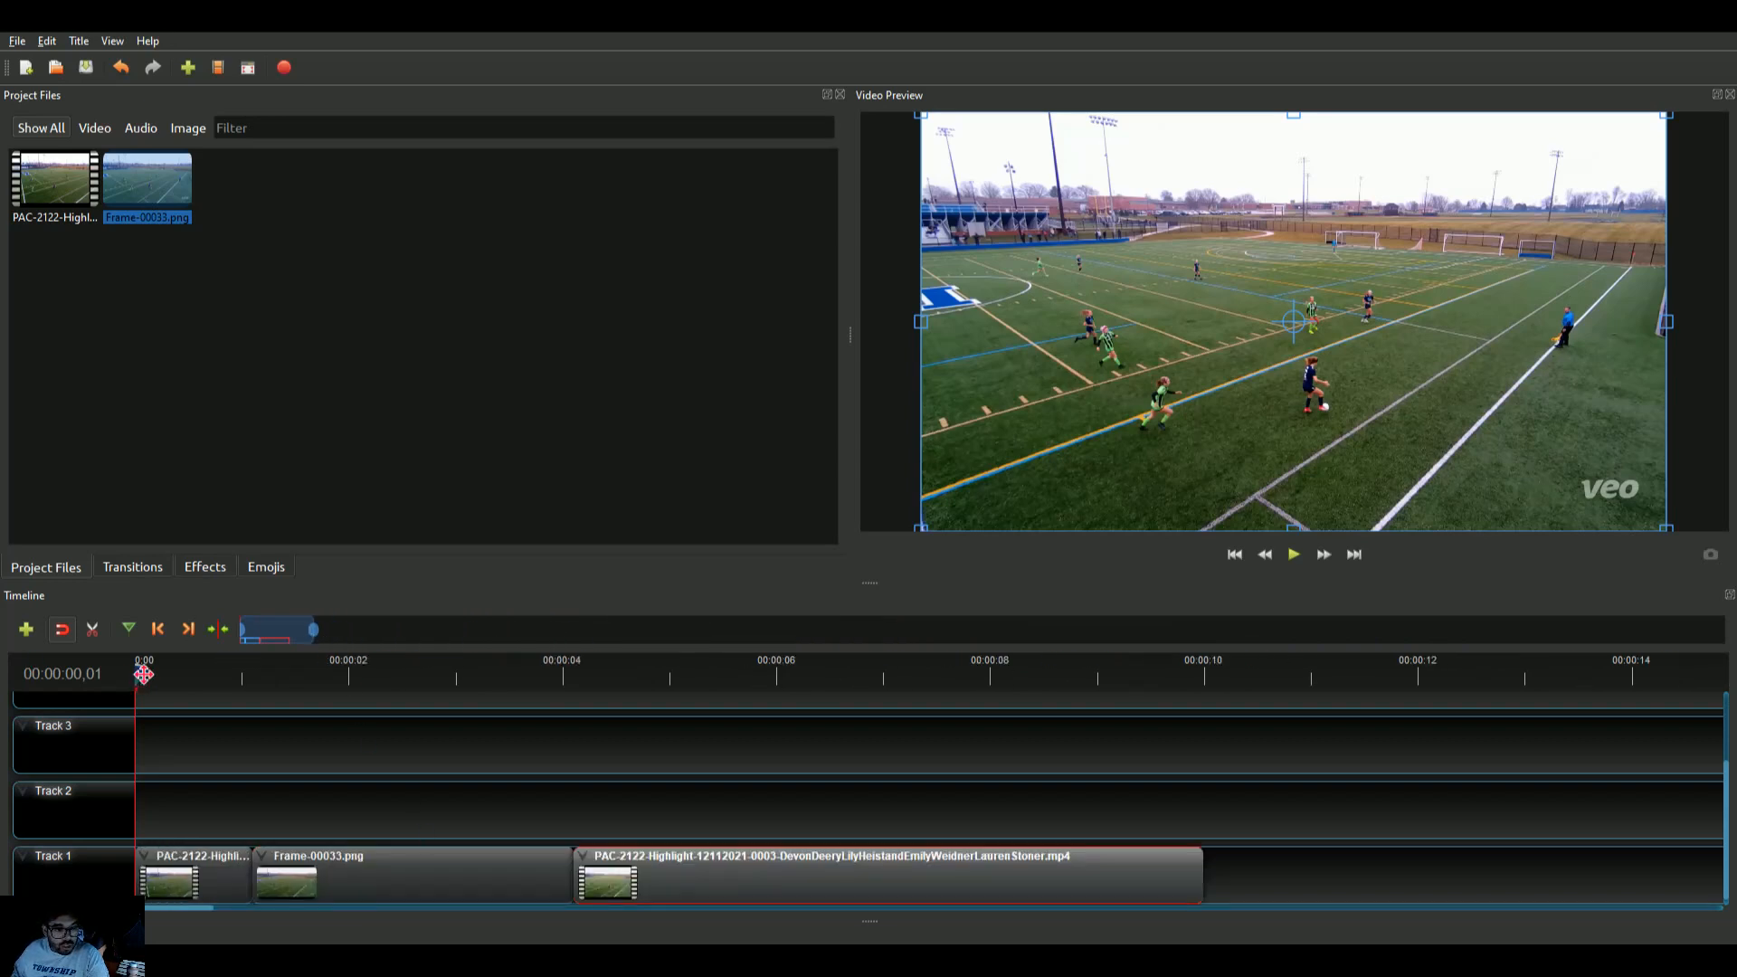
left_click_drag(143, 674, 257, 691)
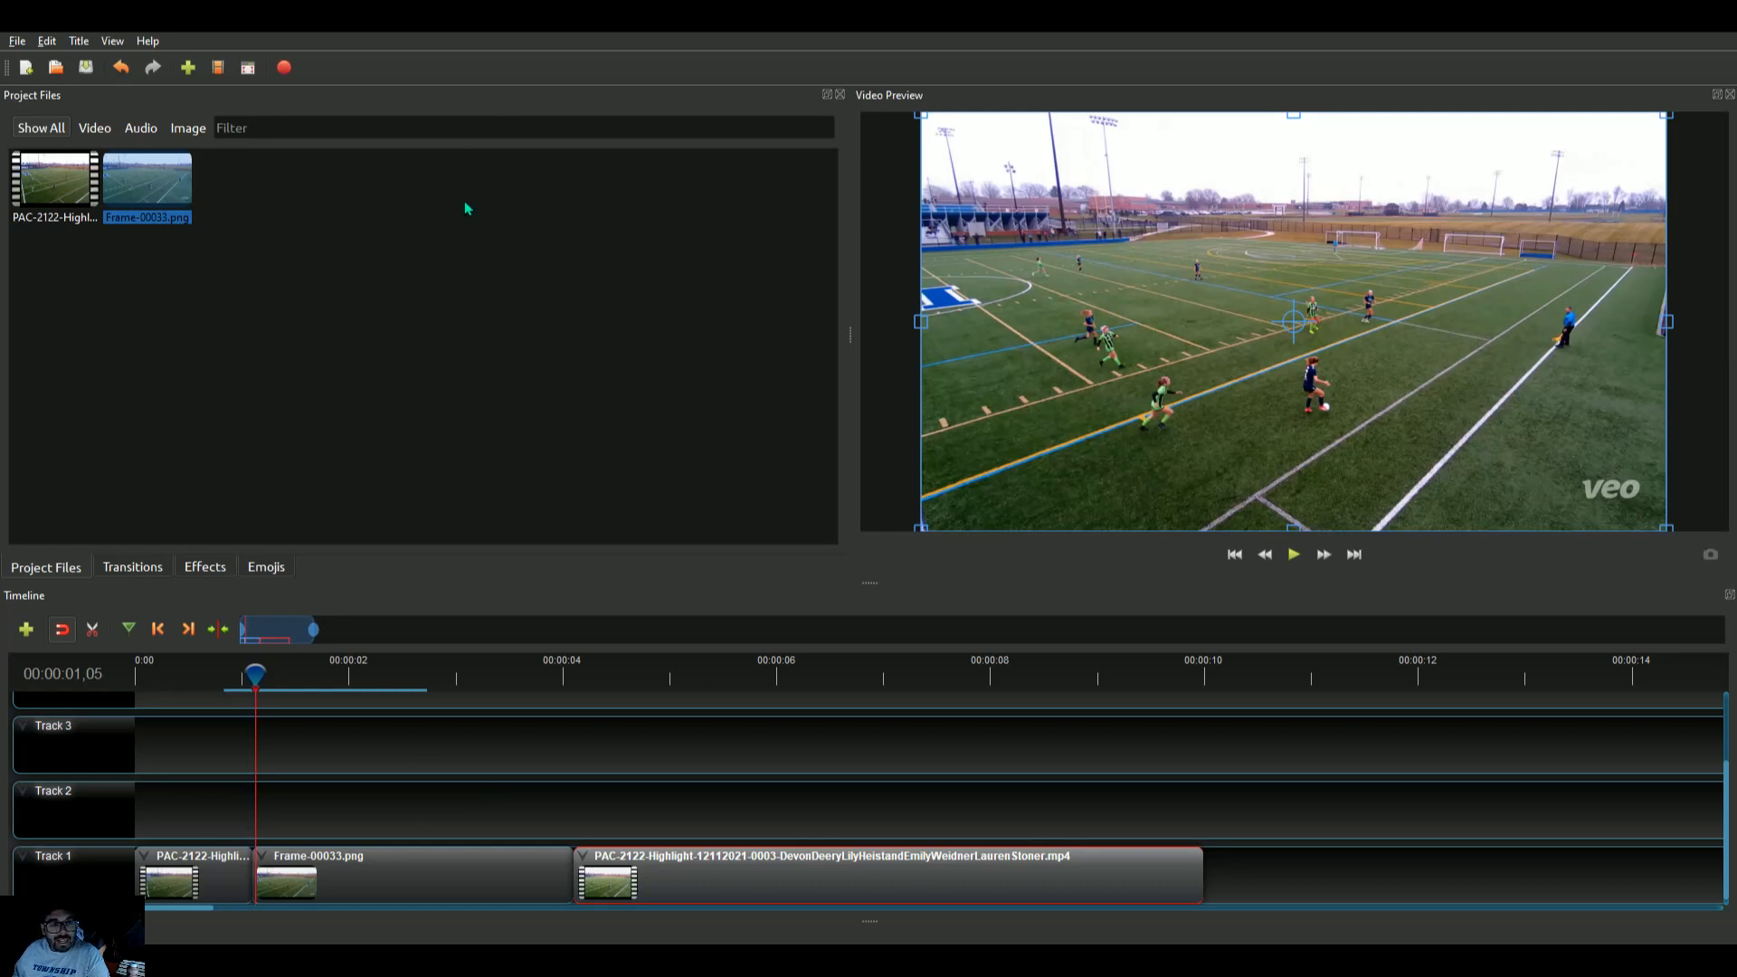
left_click(77, 41)
left_click(90, 68)
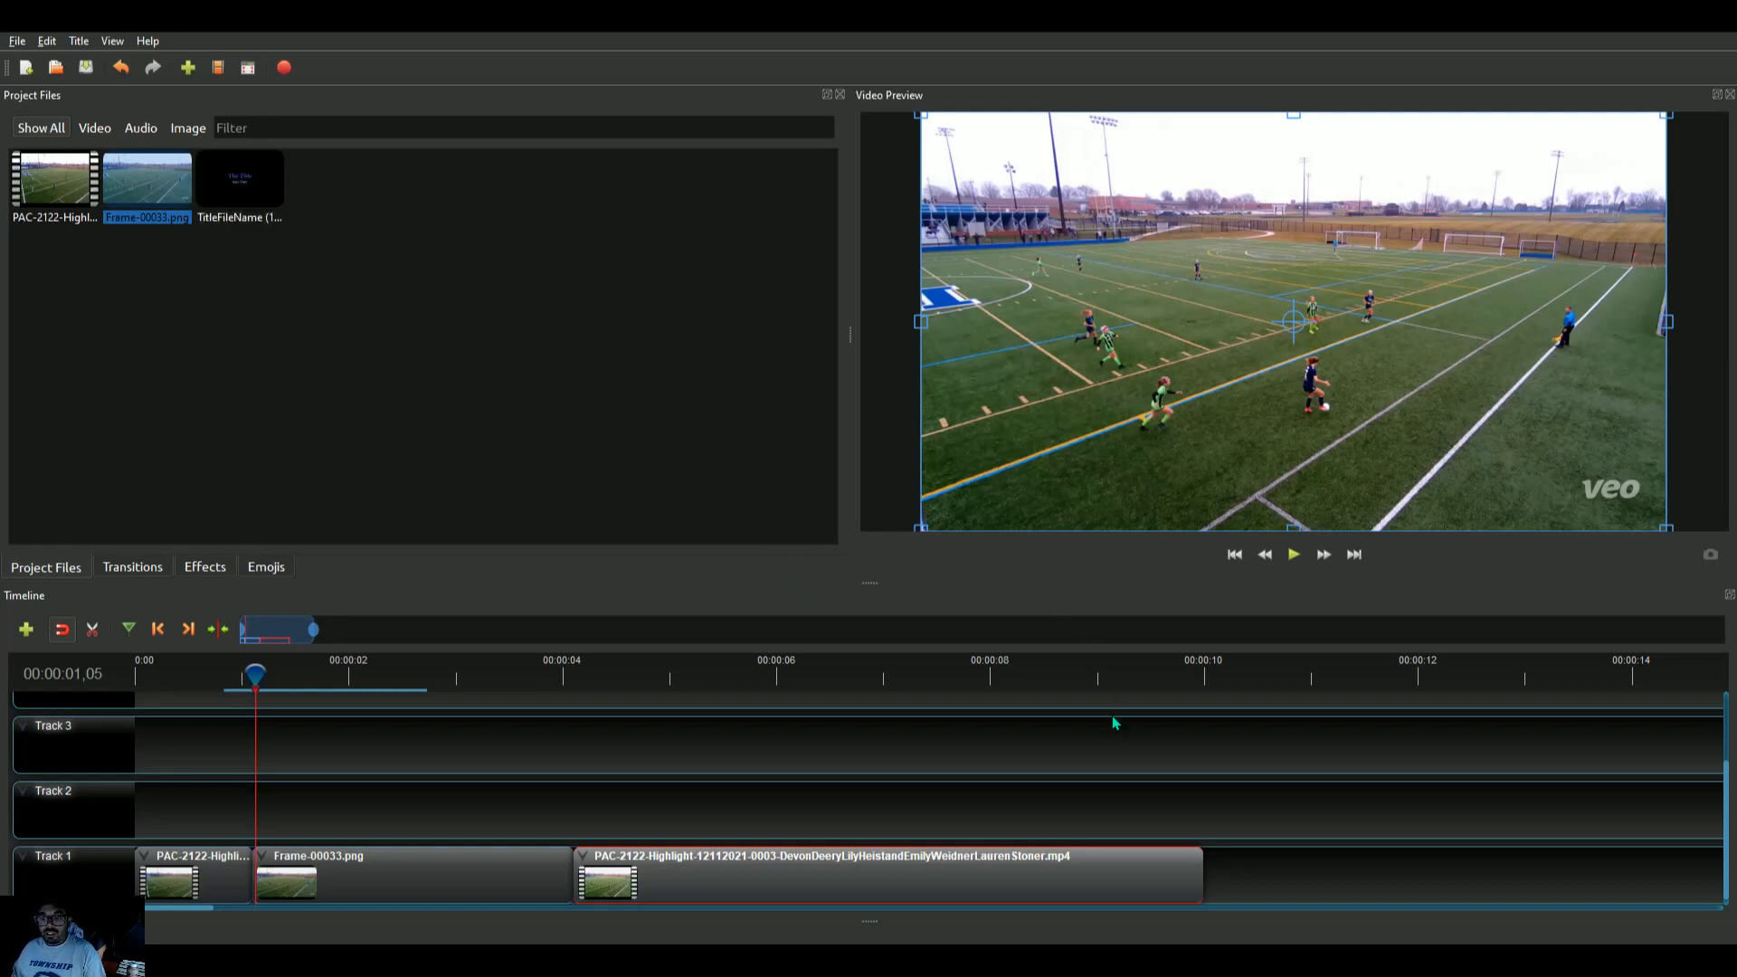
left_click_drag(230, 205, 256, 796)
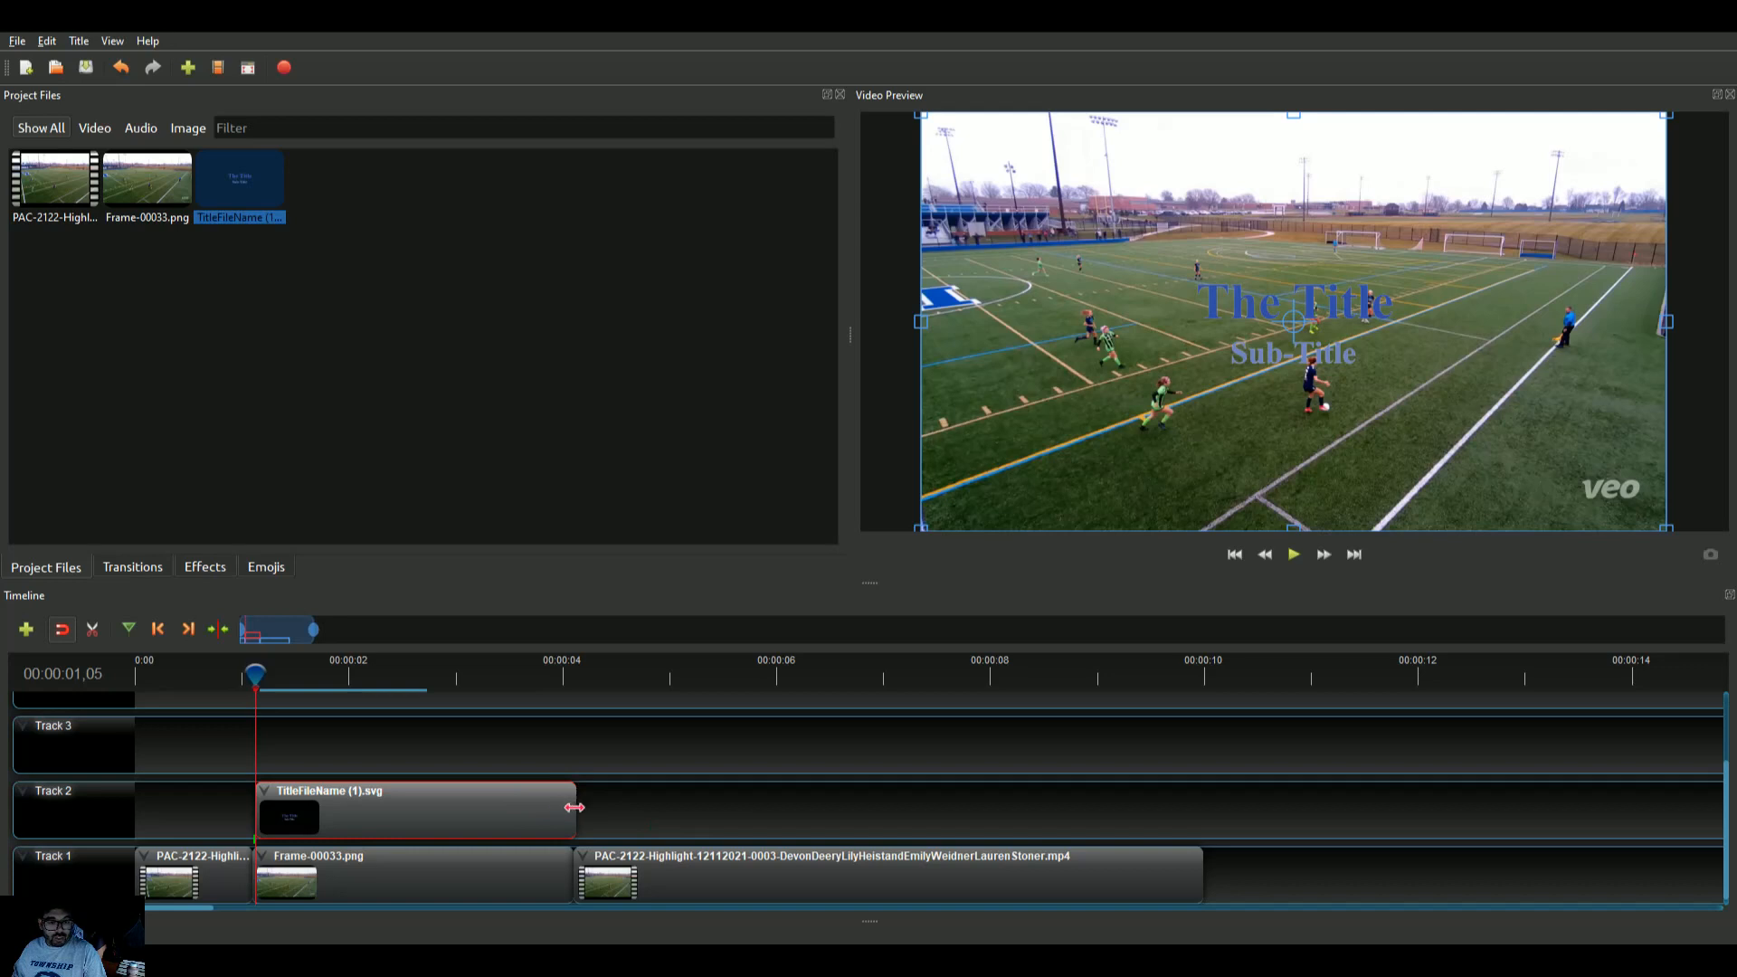
left_click_drag(574, 807, 570, 807)
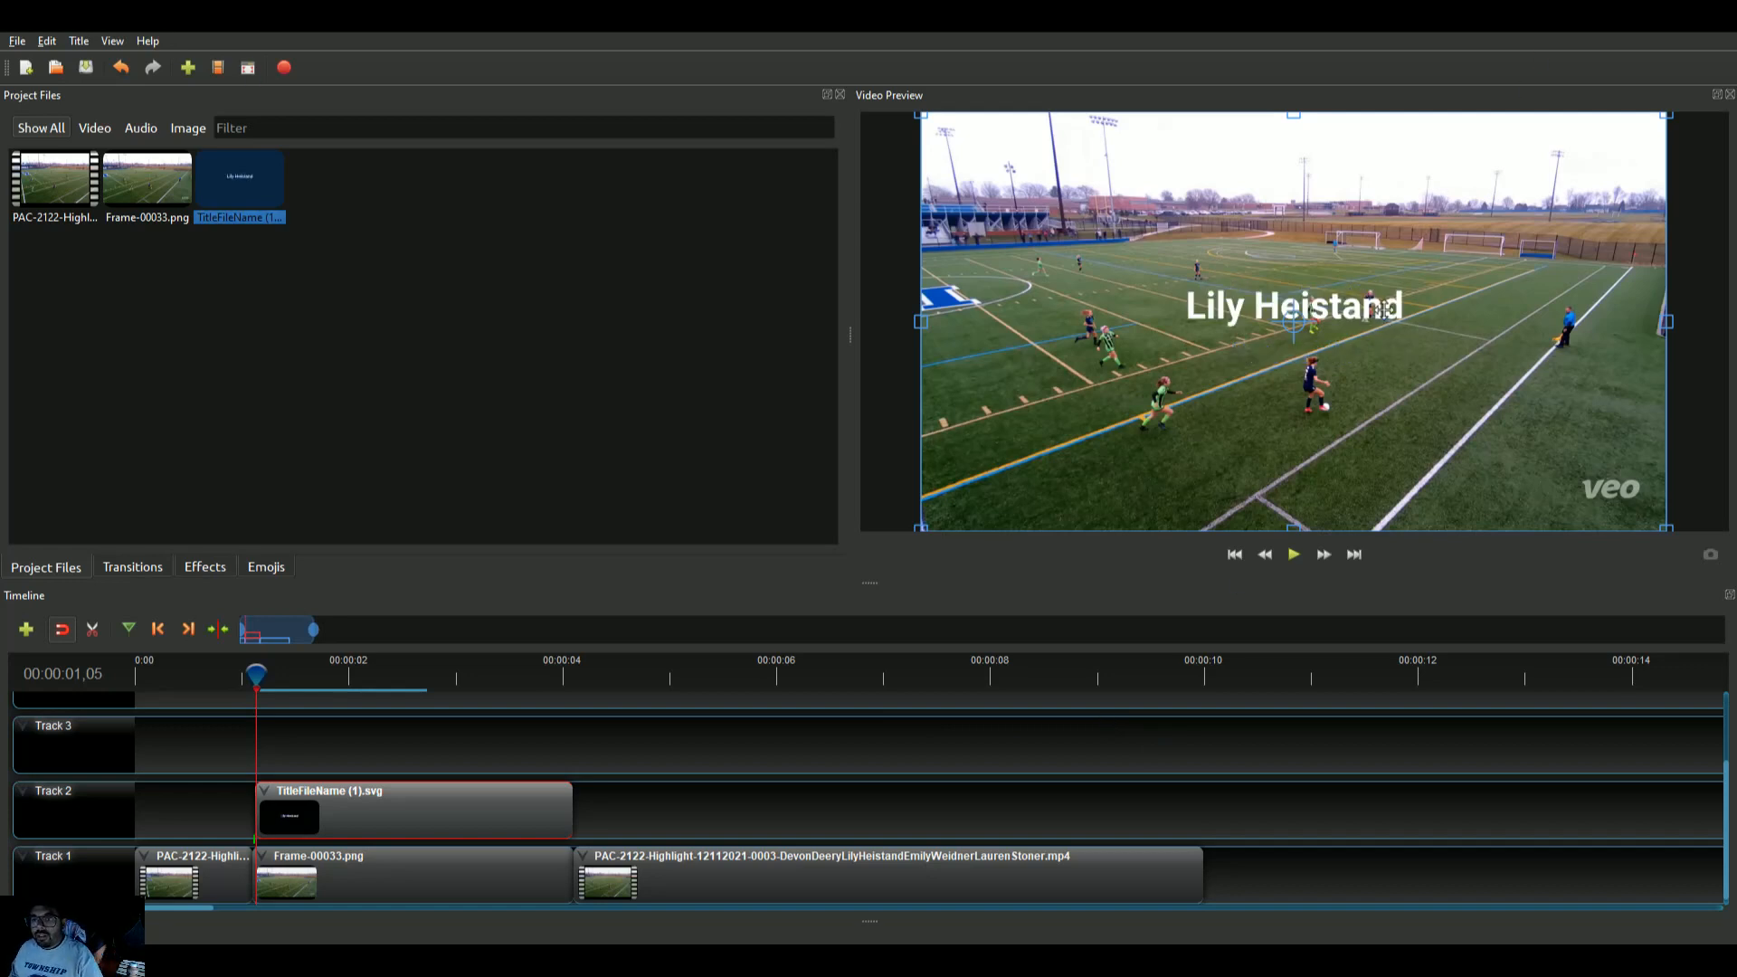
Move the player name title lower in the preview and rotate it slightly to follow the field lines
left_click_drag(1442, 247, 1455, 327)
left_click_drag(1685, 237, 1643, 207)
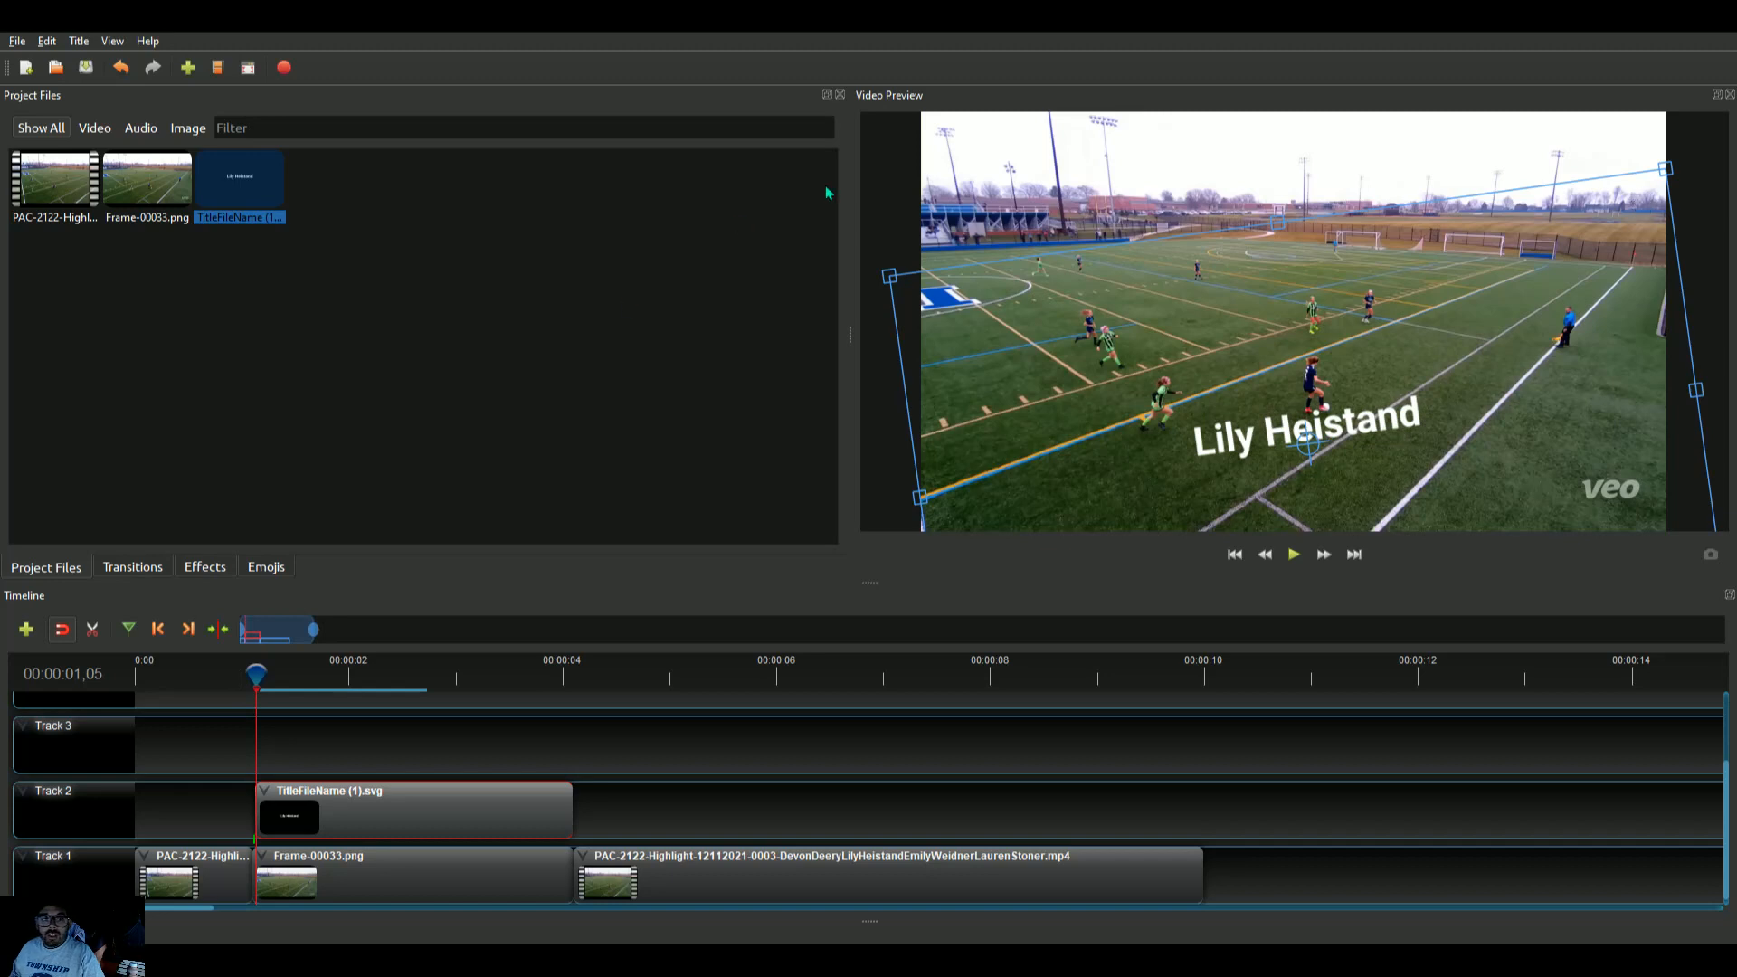
left_click(537, 494)
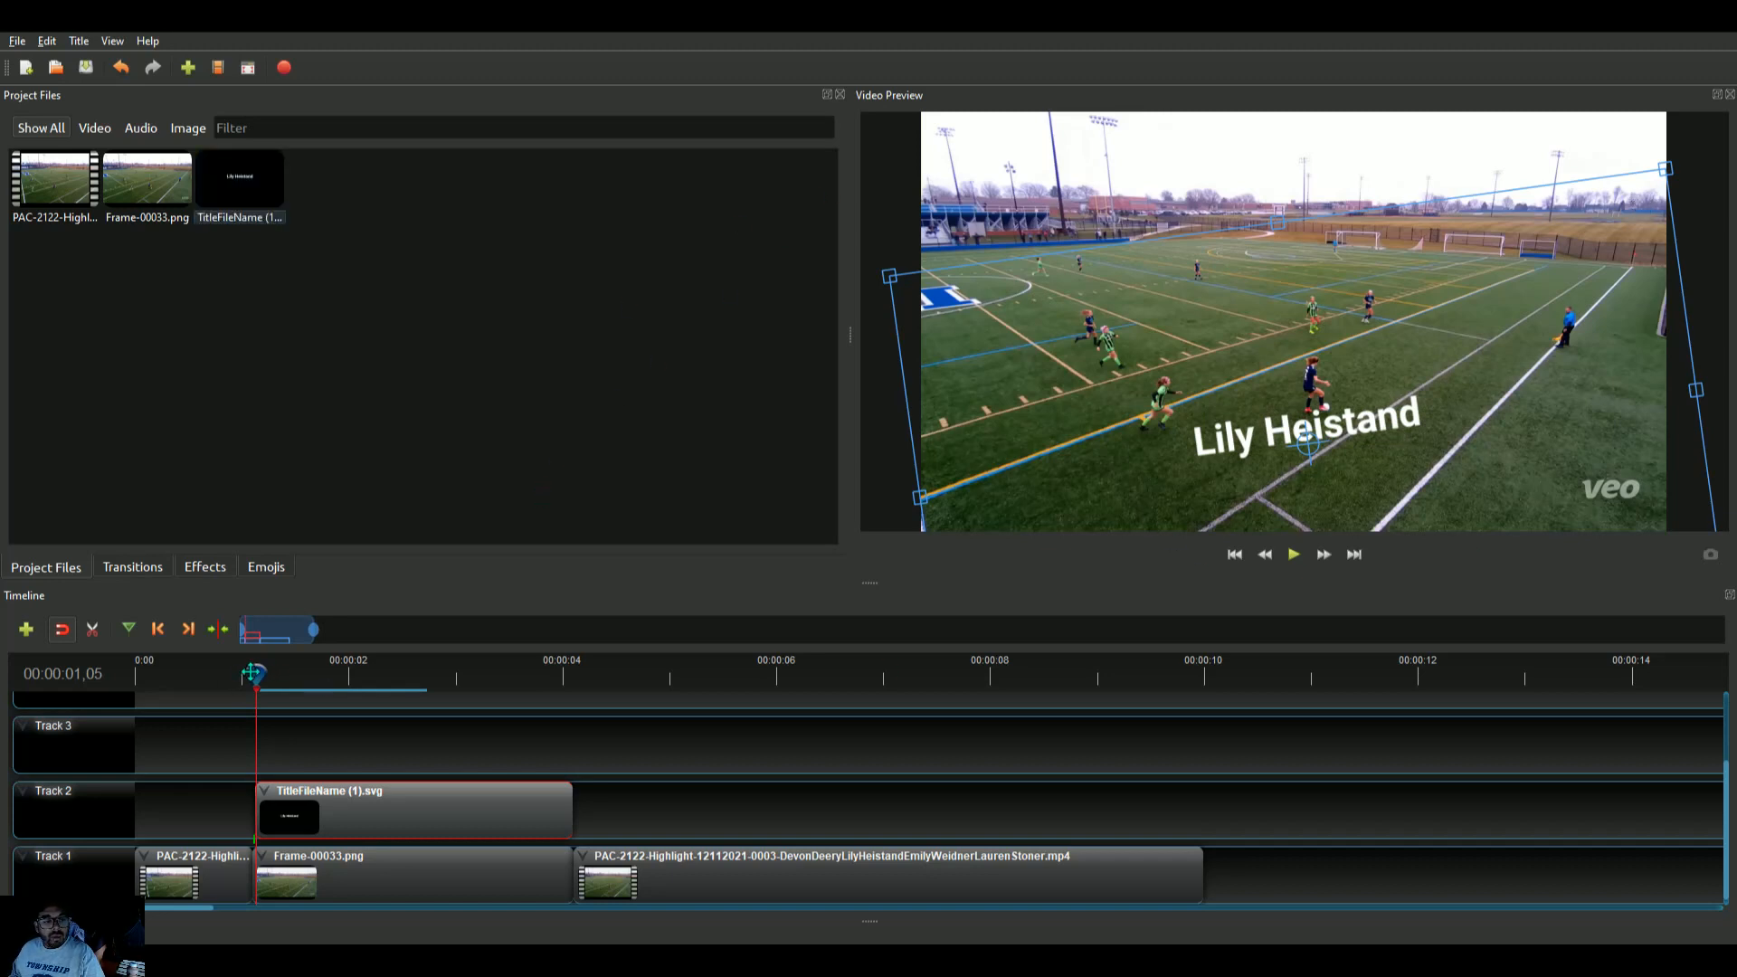
Play the timeline from the start to review the title over the freeze frame
left_click(140, 675)
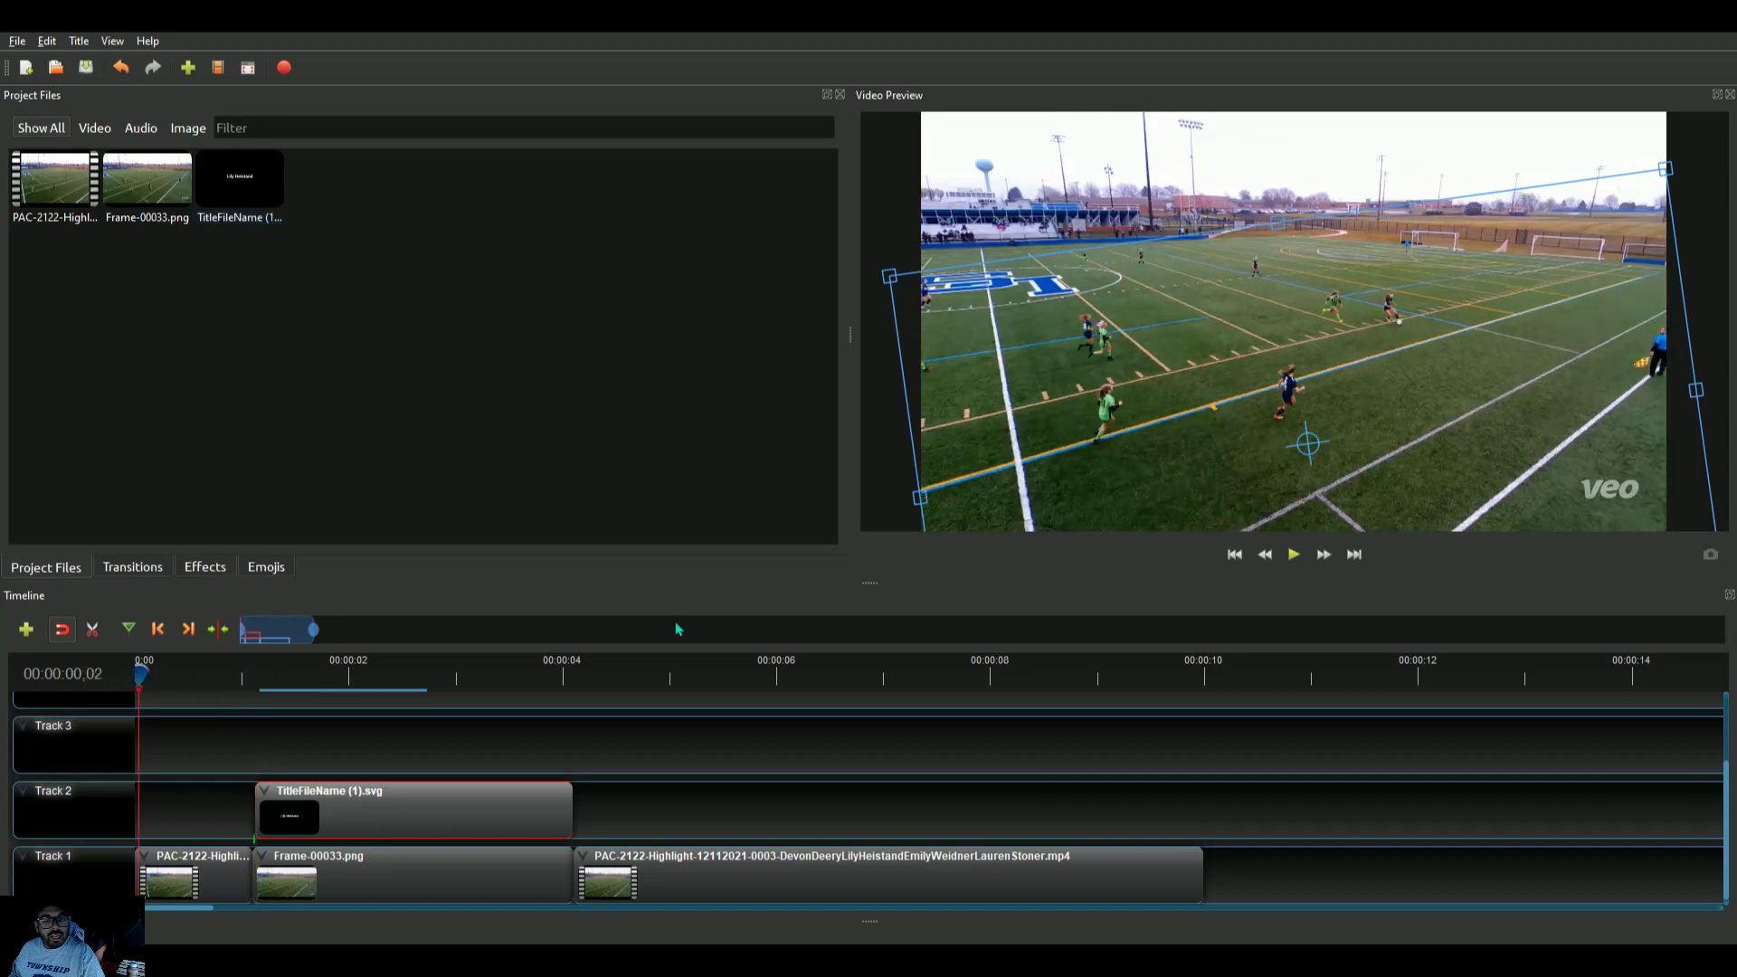
left_click(1294, 553)
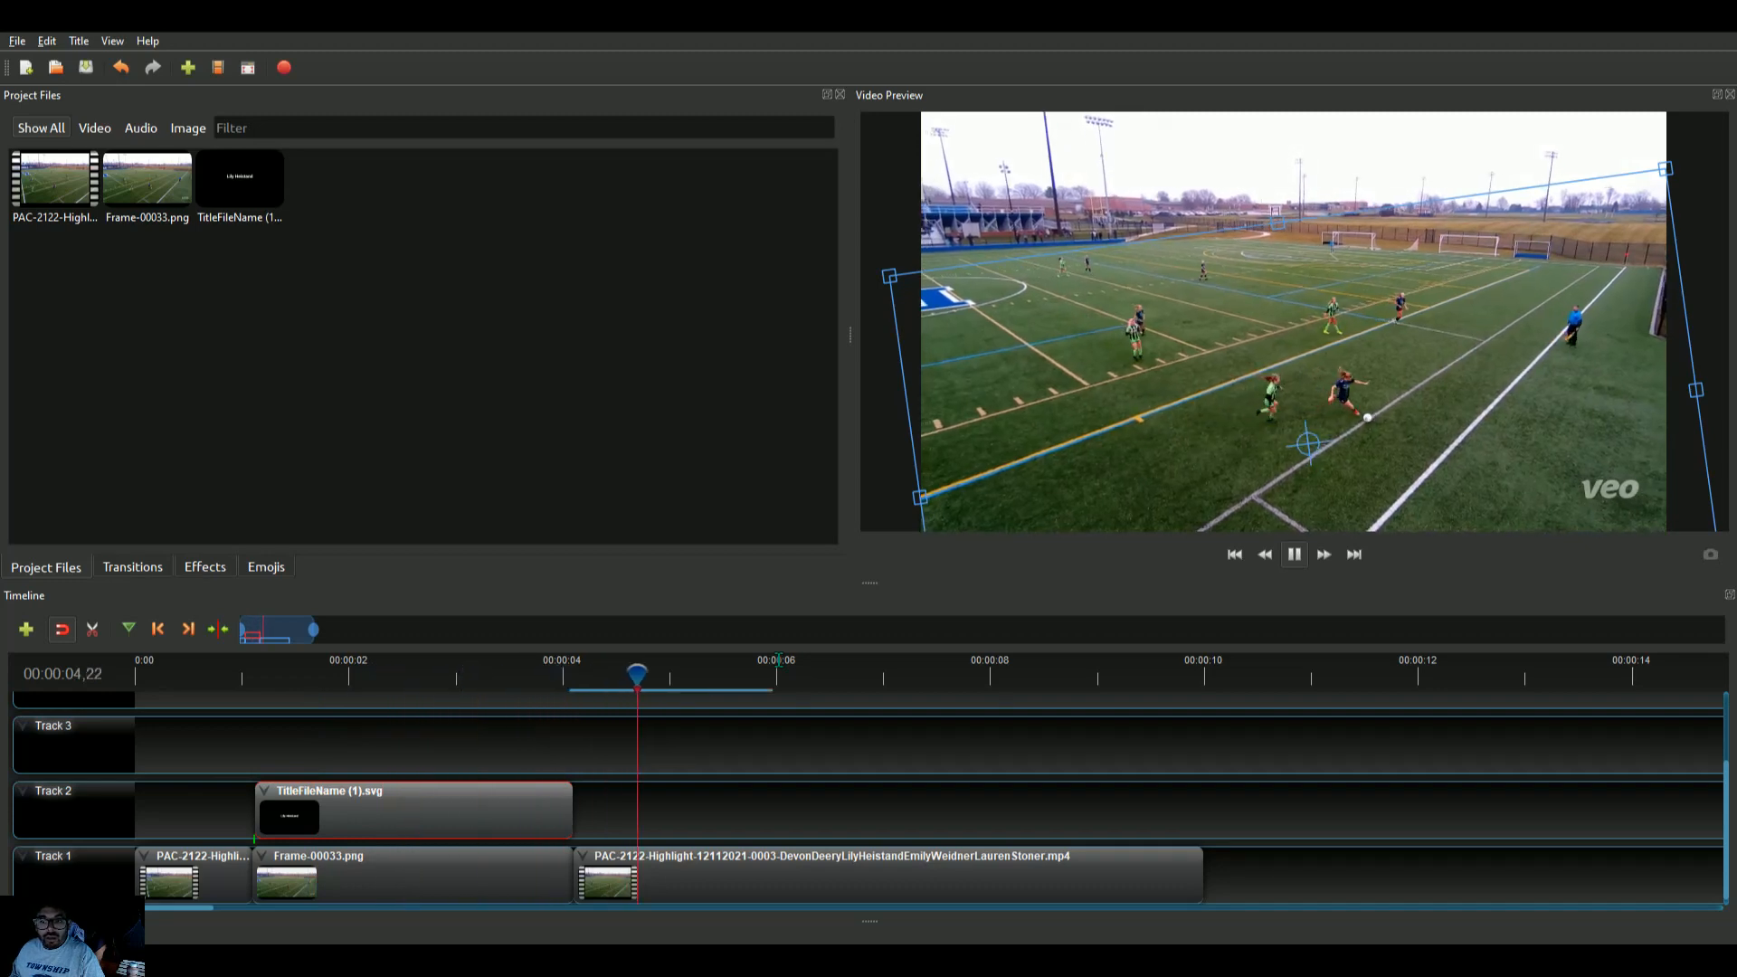
left_click(1295, 556)
left_click_drag(890, 672, 102, 690)
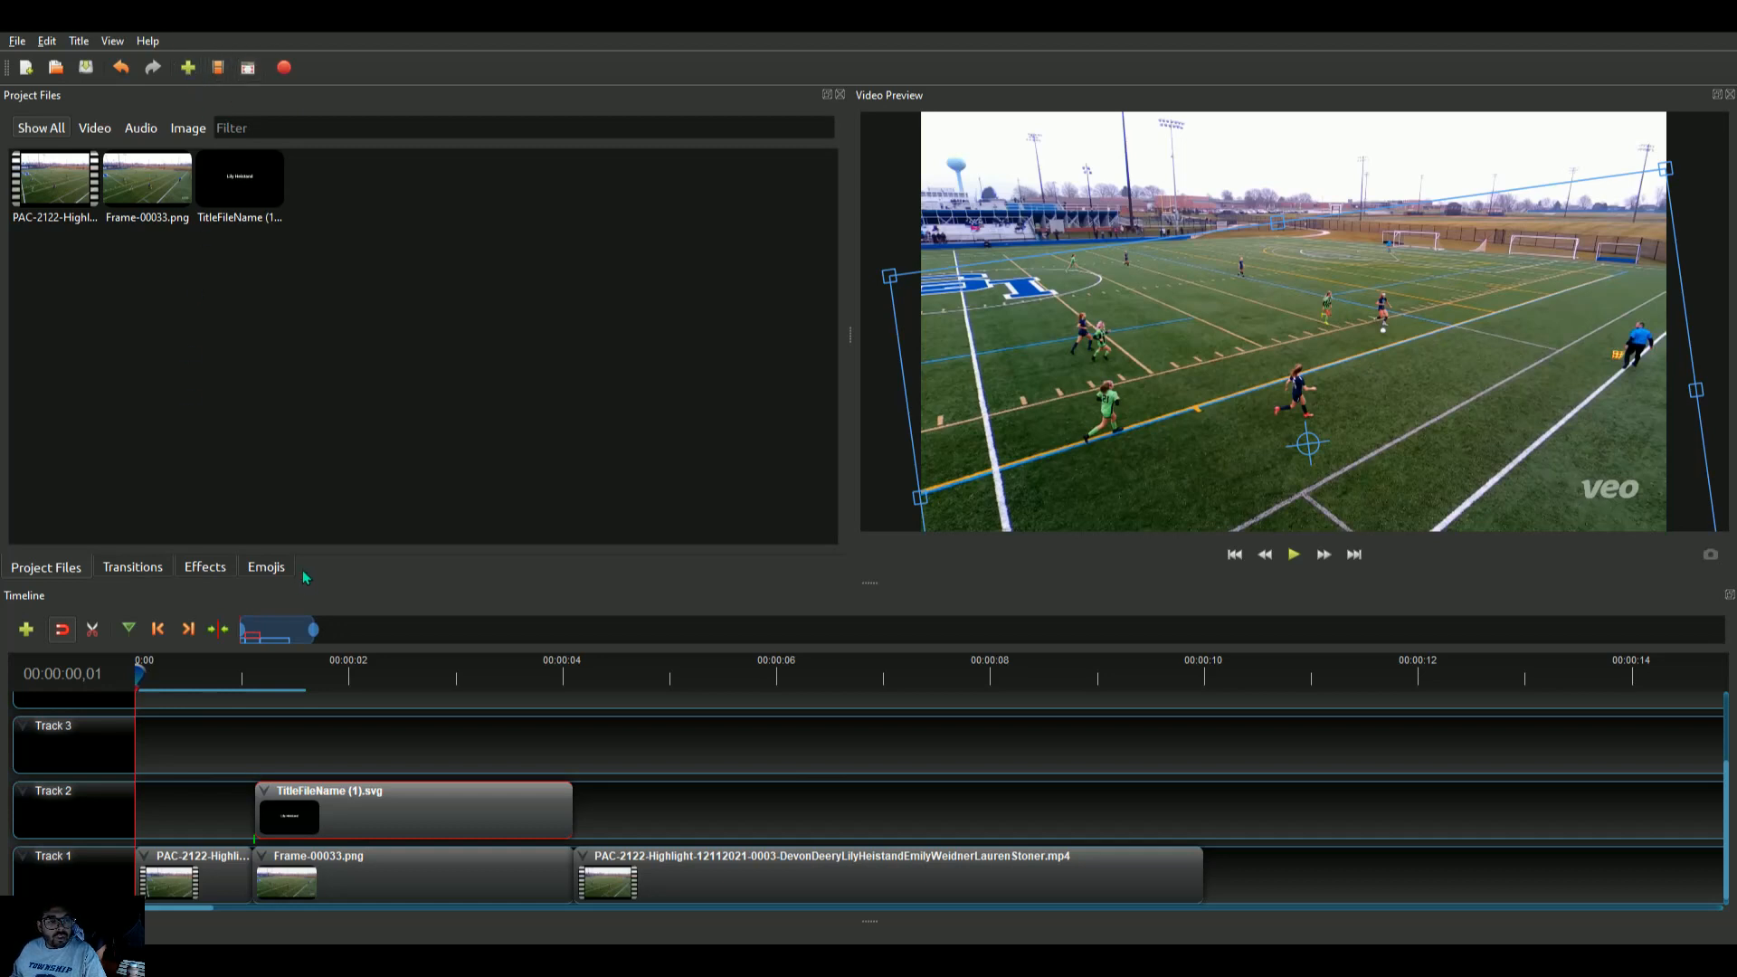
Browse the available transitions, effects and emojis before returning to the project files
left_click(129, 570)
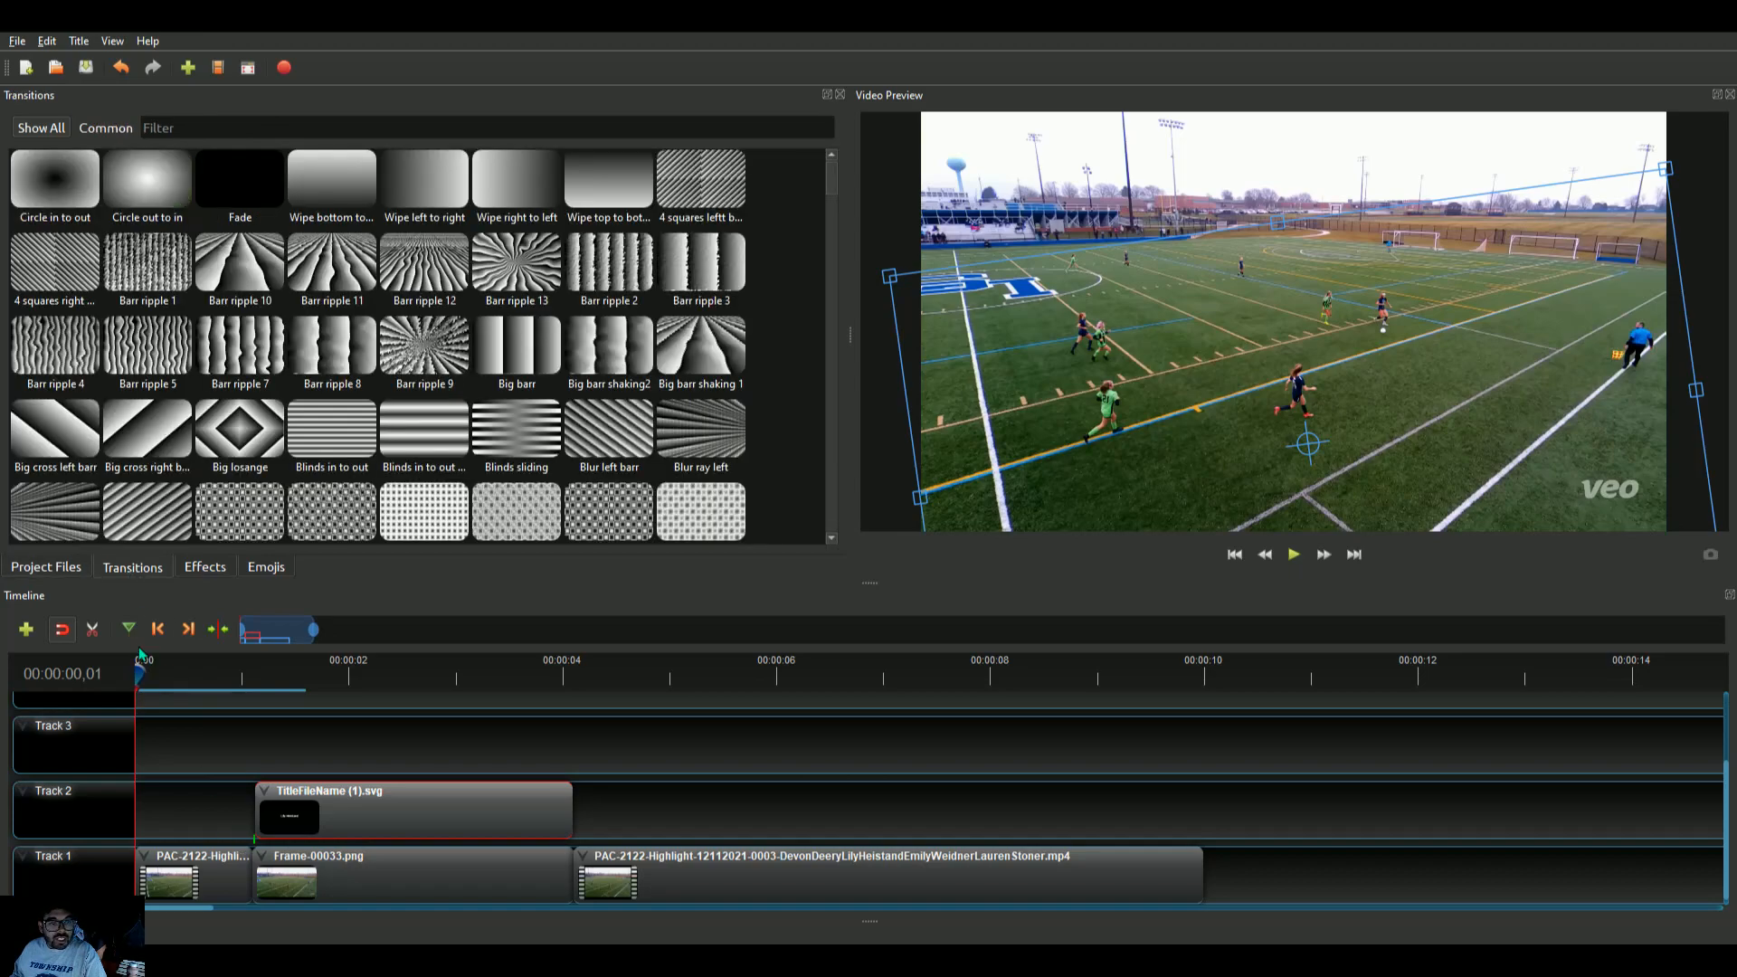
scroll(539, 418, "down", 10)
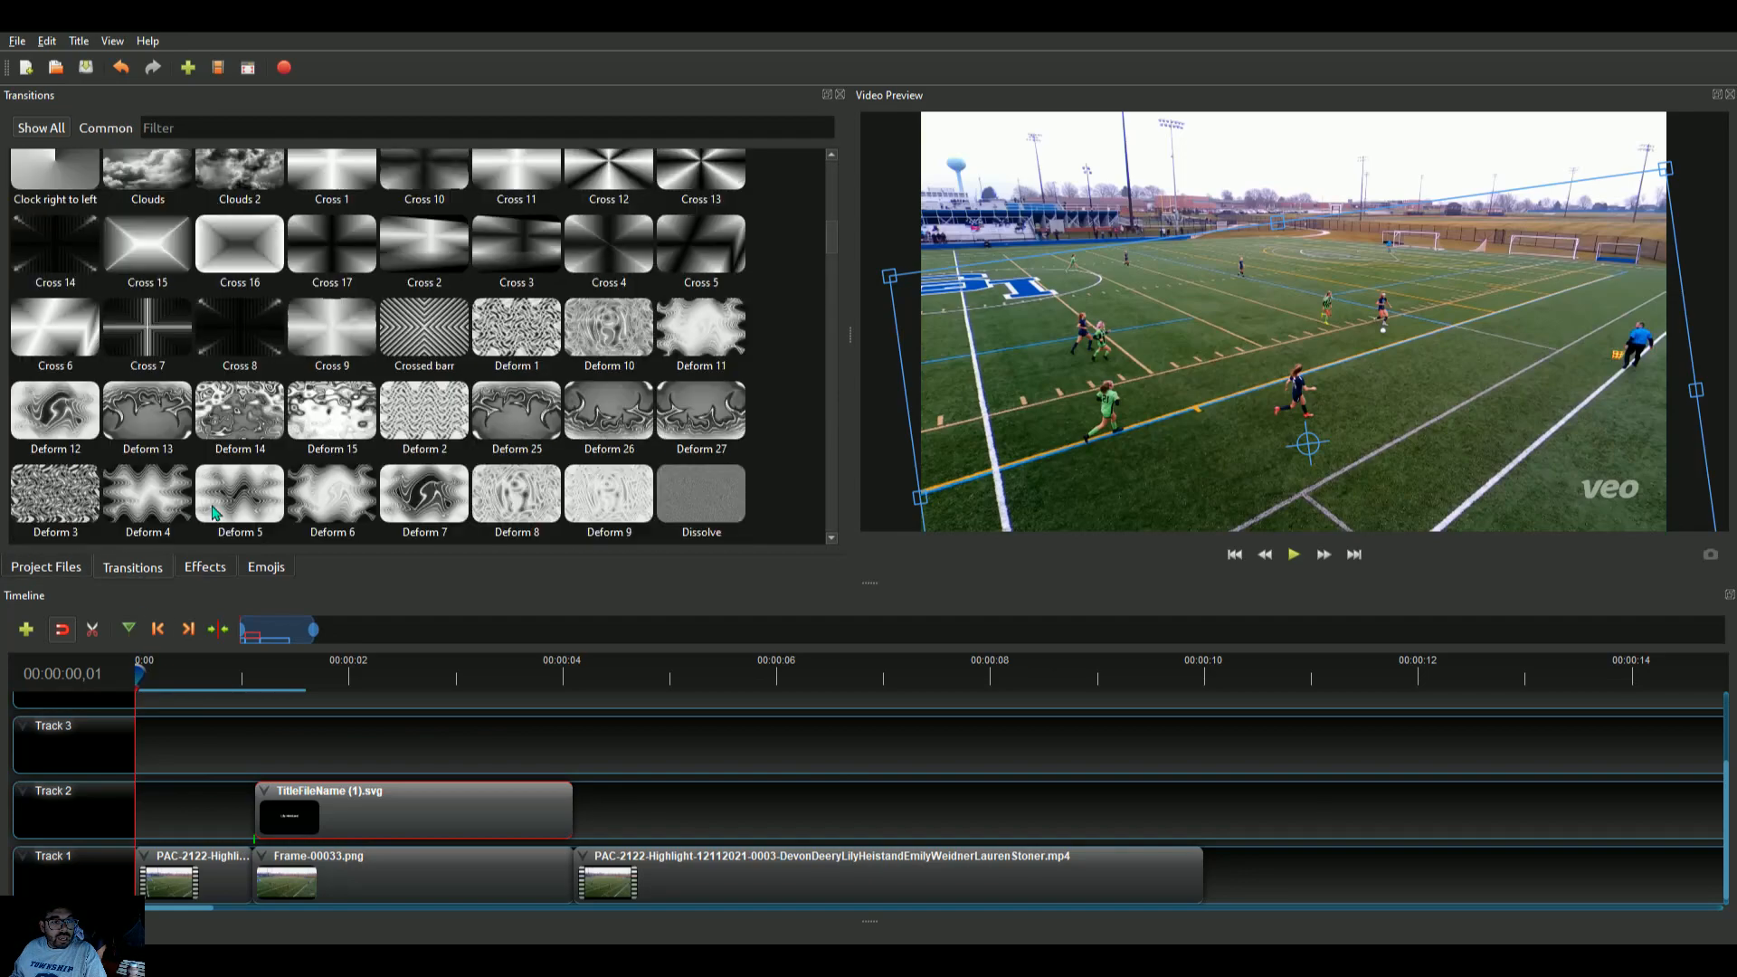
left_click(201, 567)
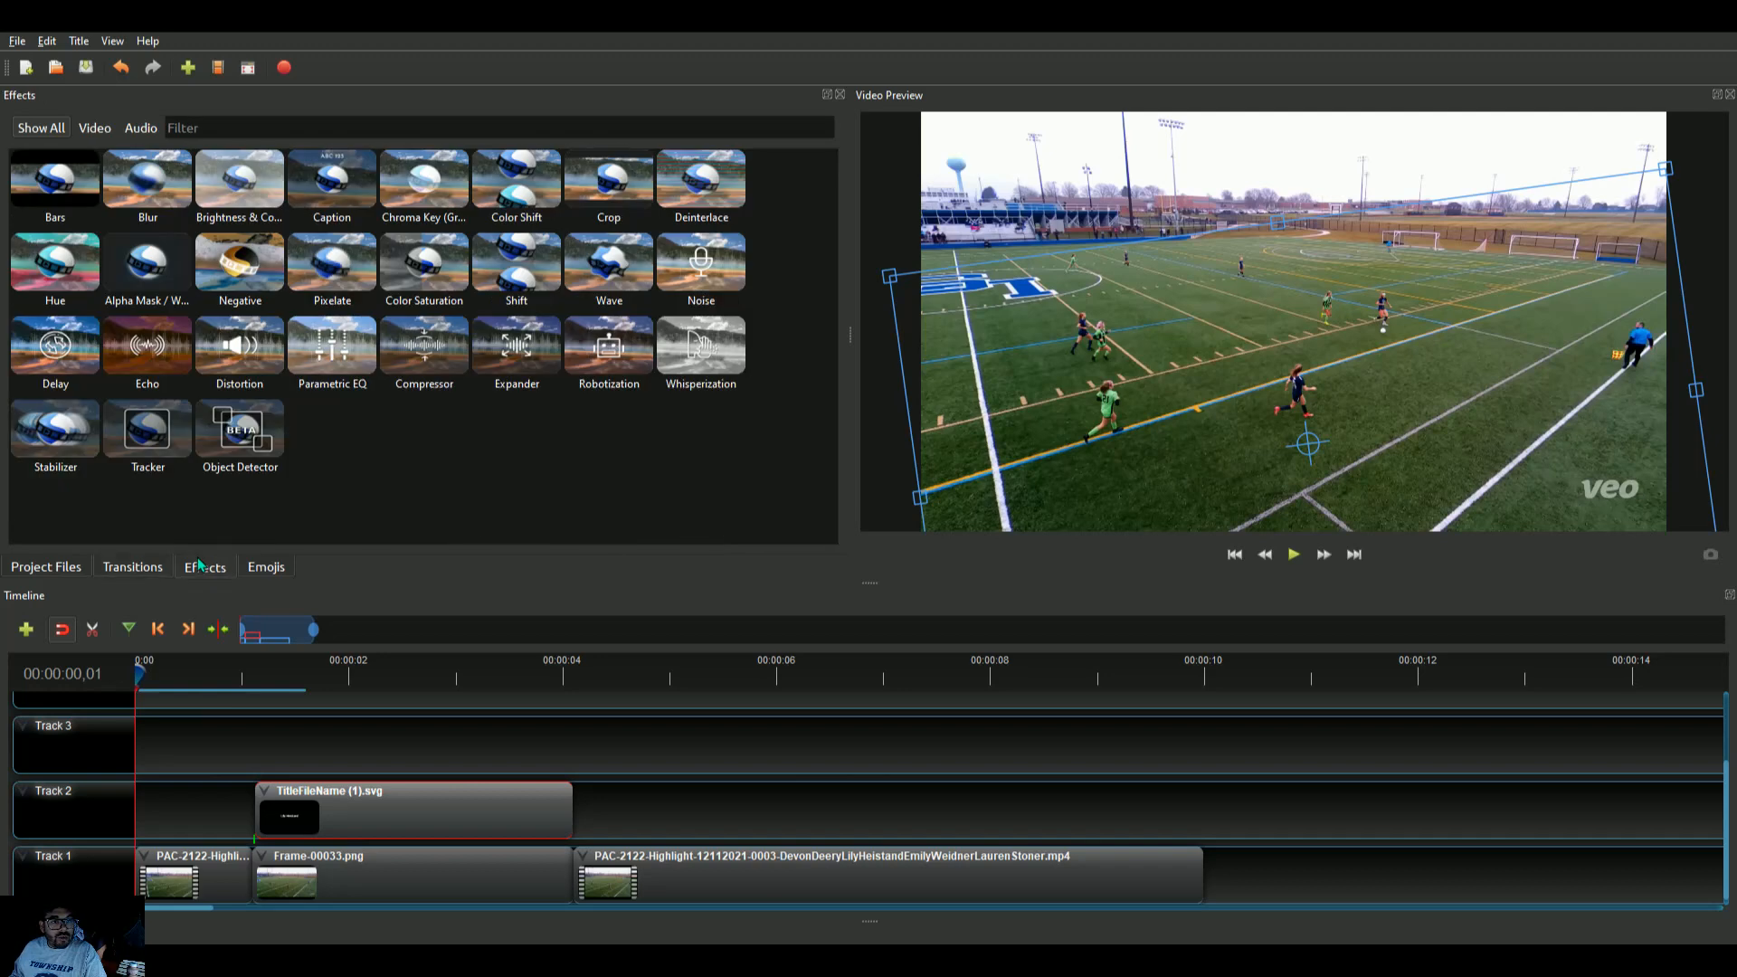
left_click(257, 570)
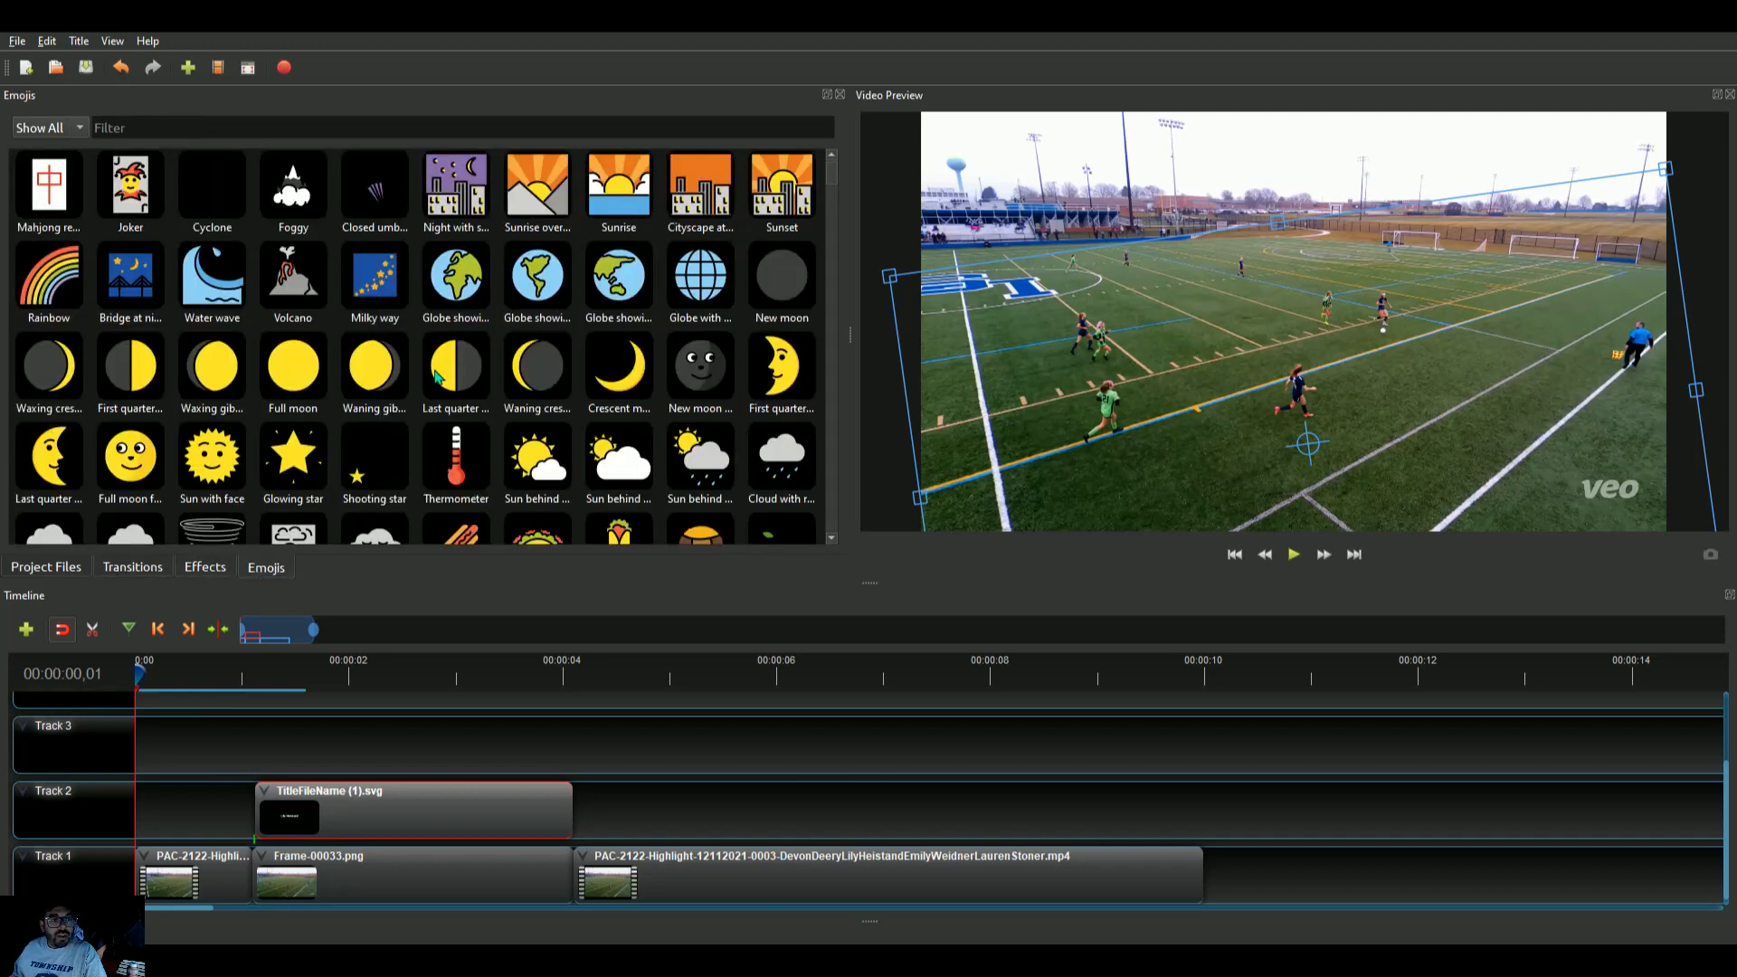
scroll(684, 448, "down", 10)
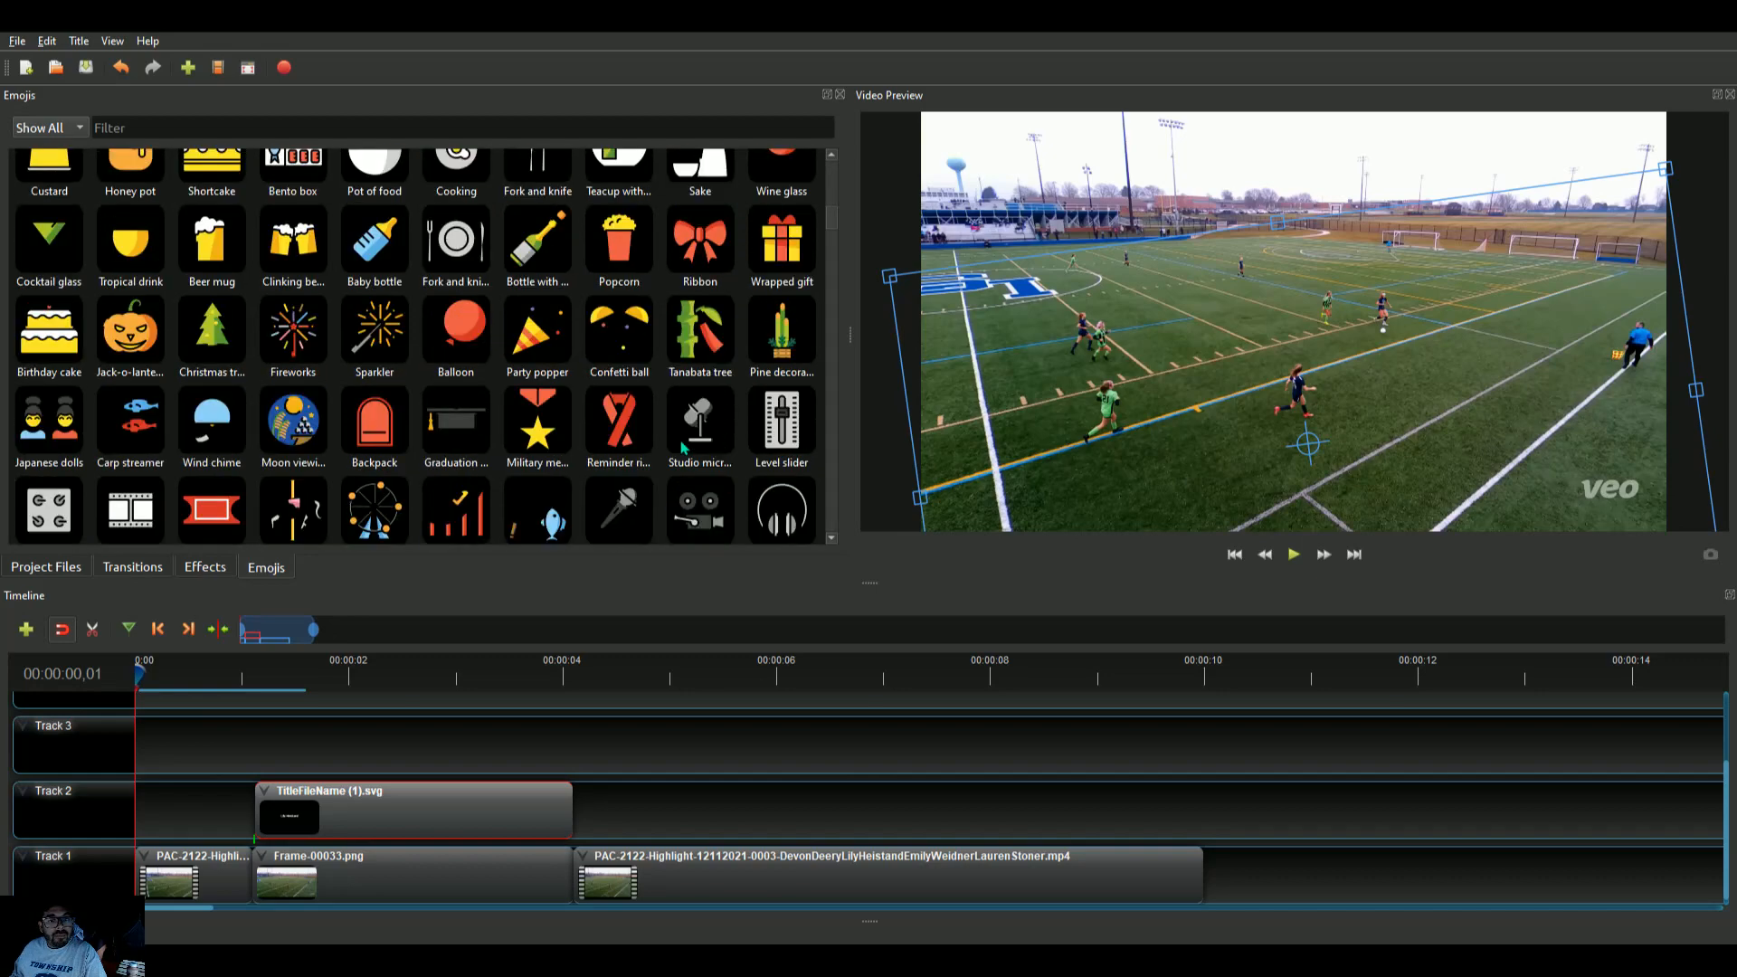
scroll(684, 447, "down", 15)
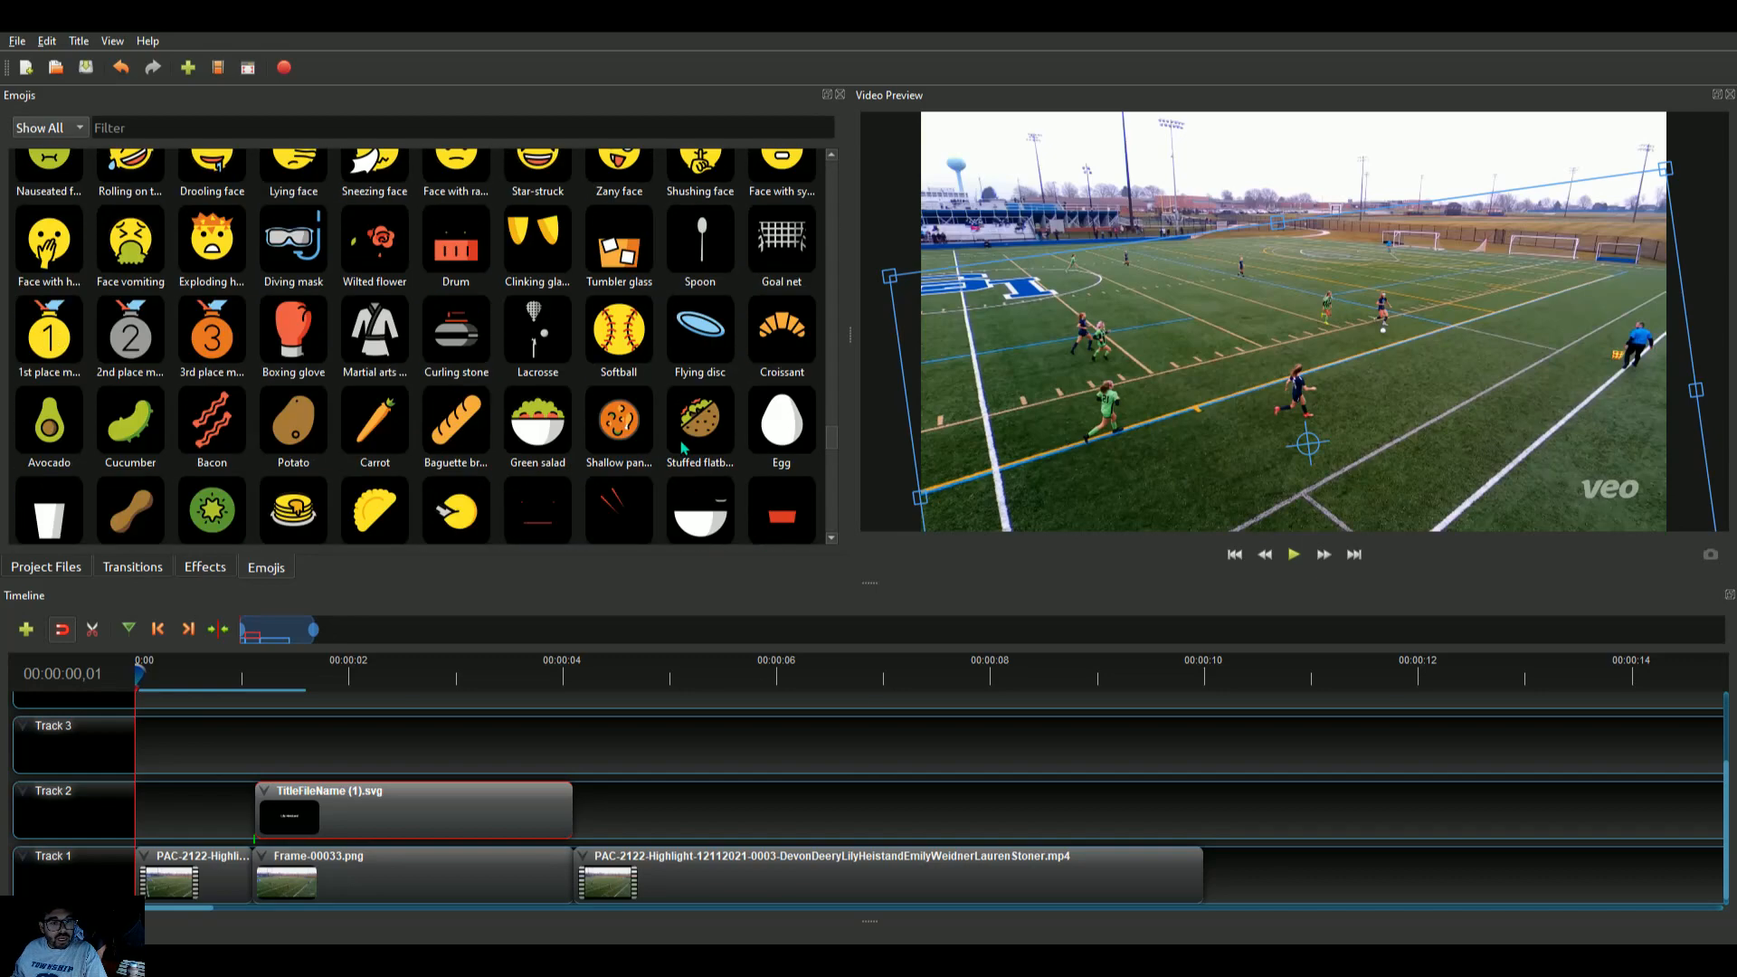
scroll(684, 448, "down", 10)
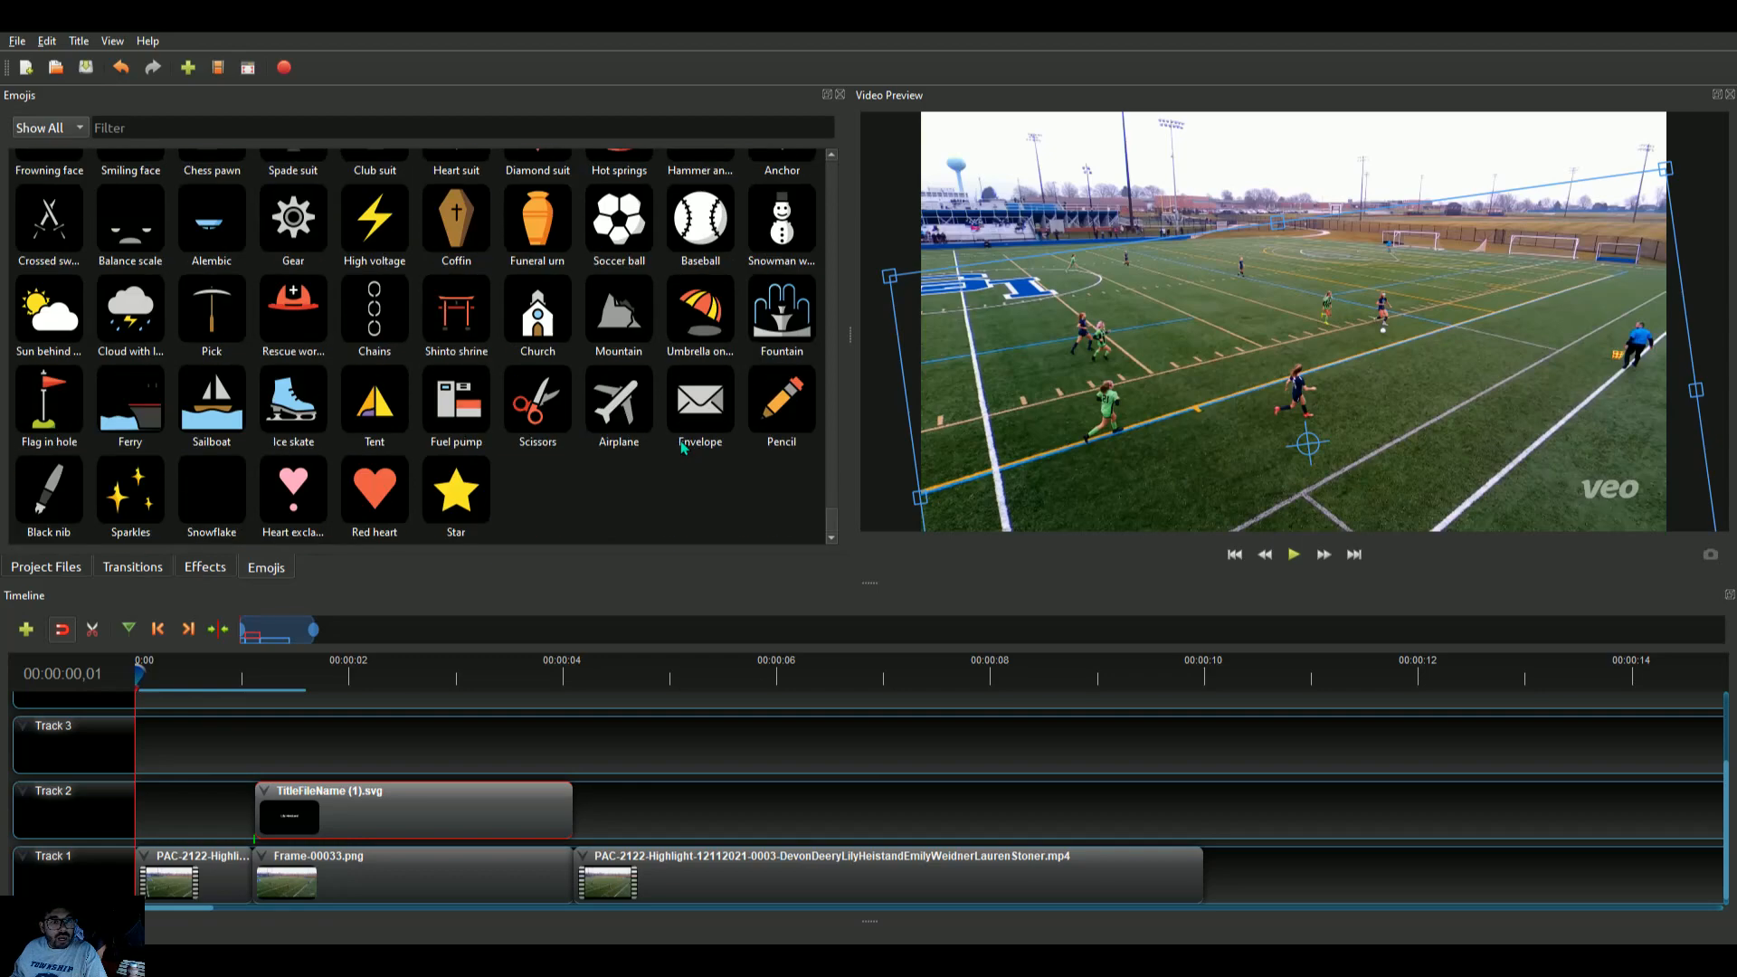
scroll(684, 448, "up", 15)
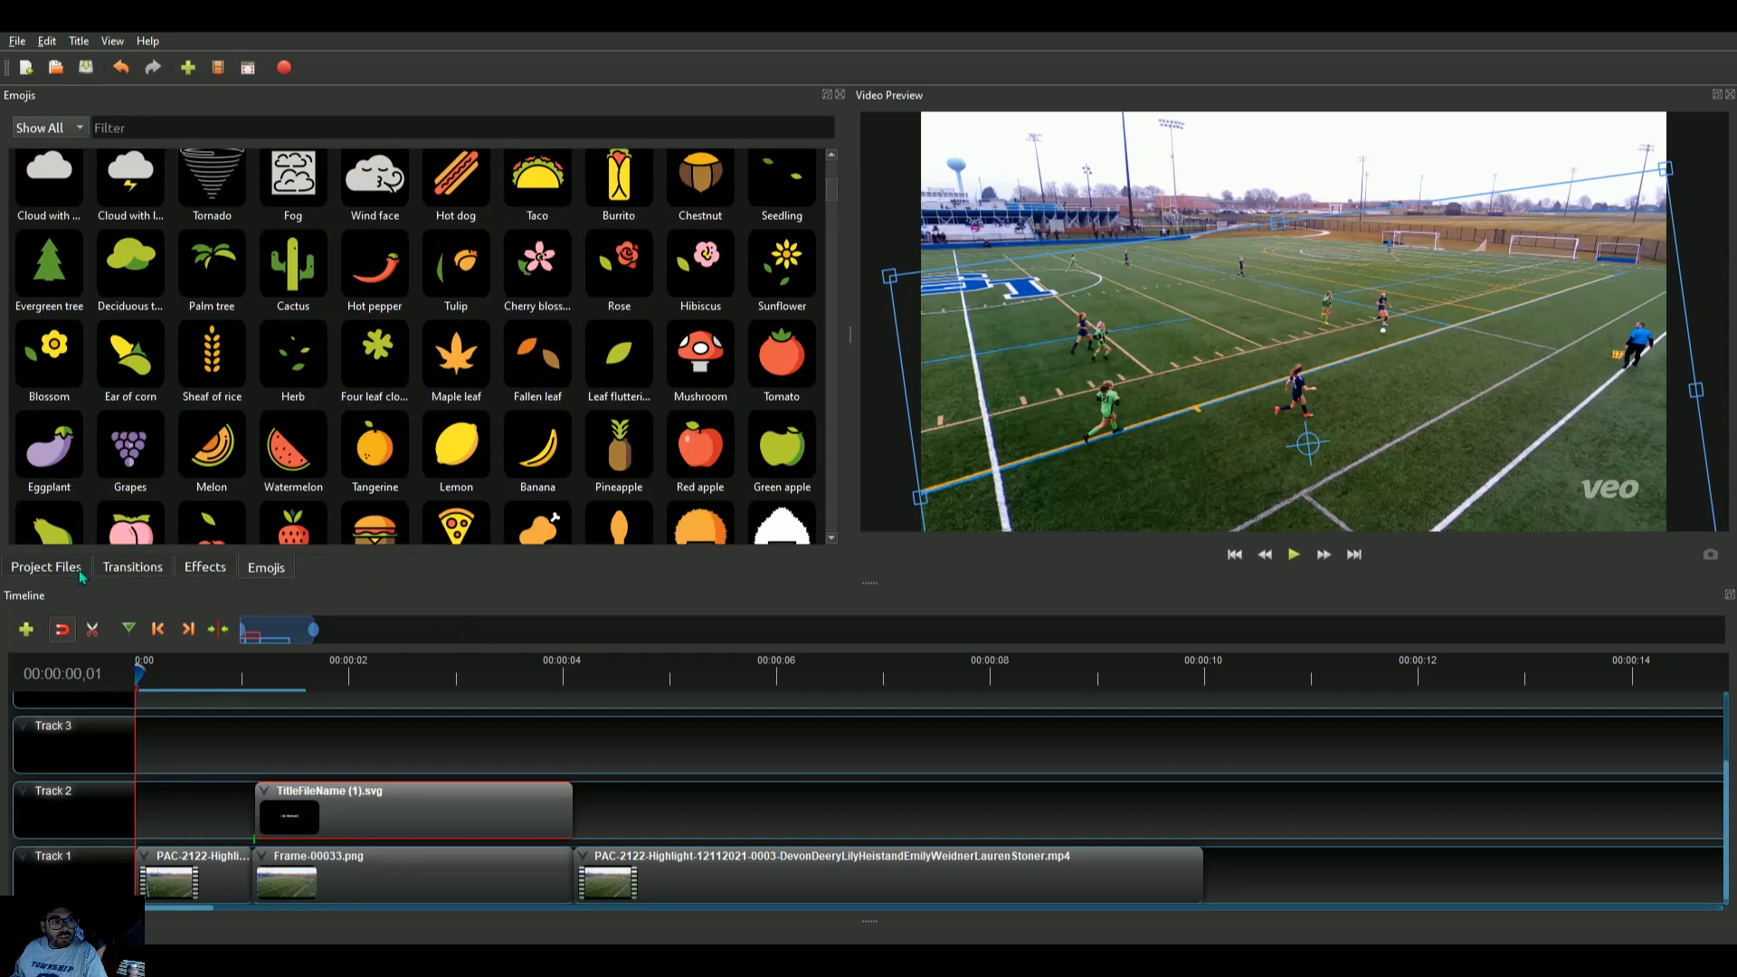
left_click(79, 570)
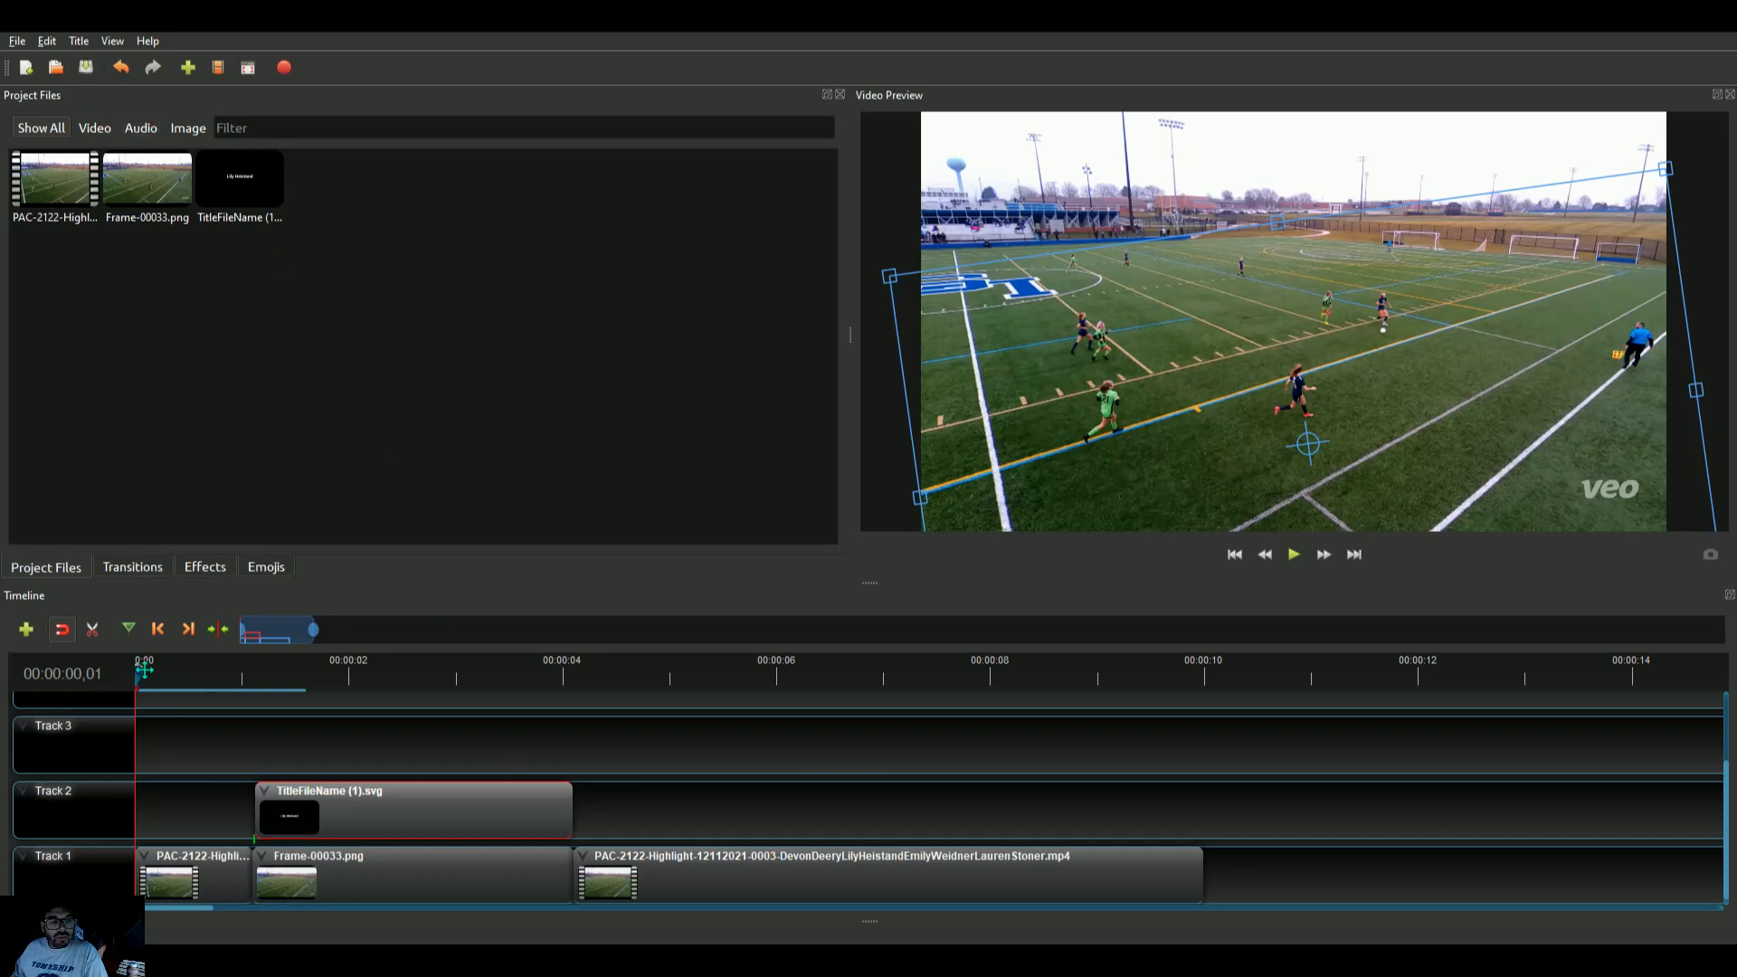
Scrub the playhead across the title and into the following clip to check the result
left_click_drag(143, 675, 379, 677)
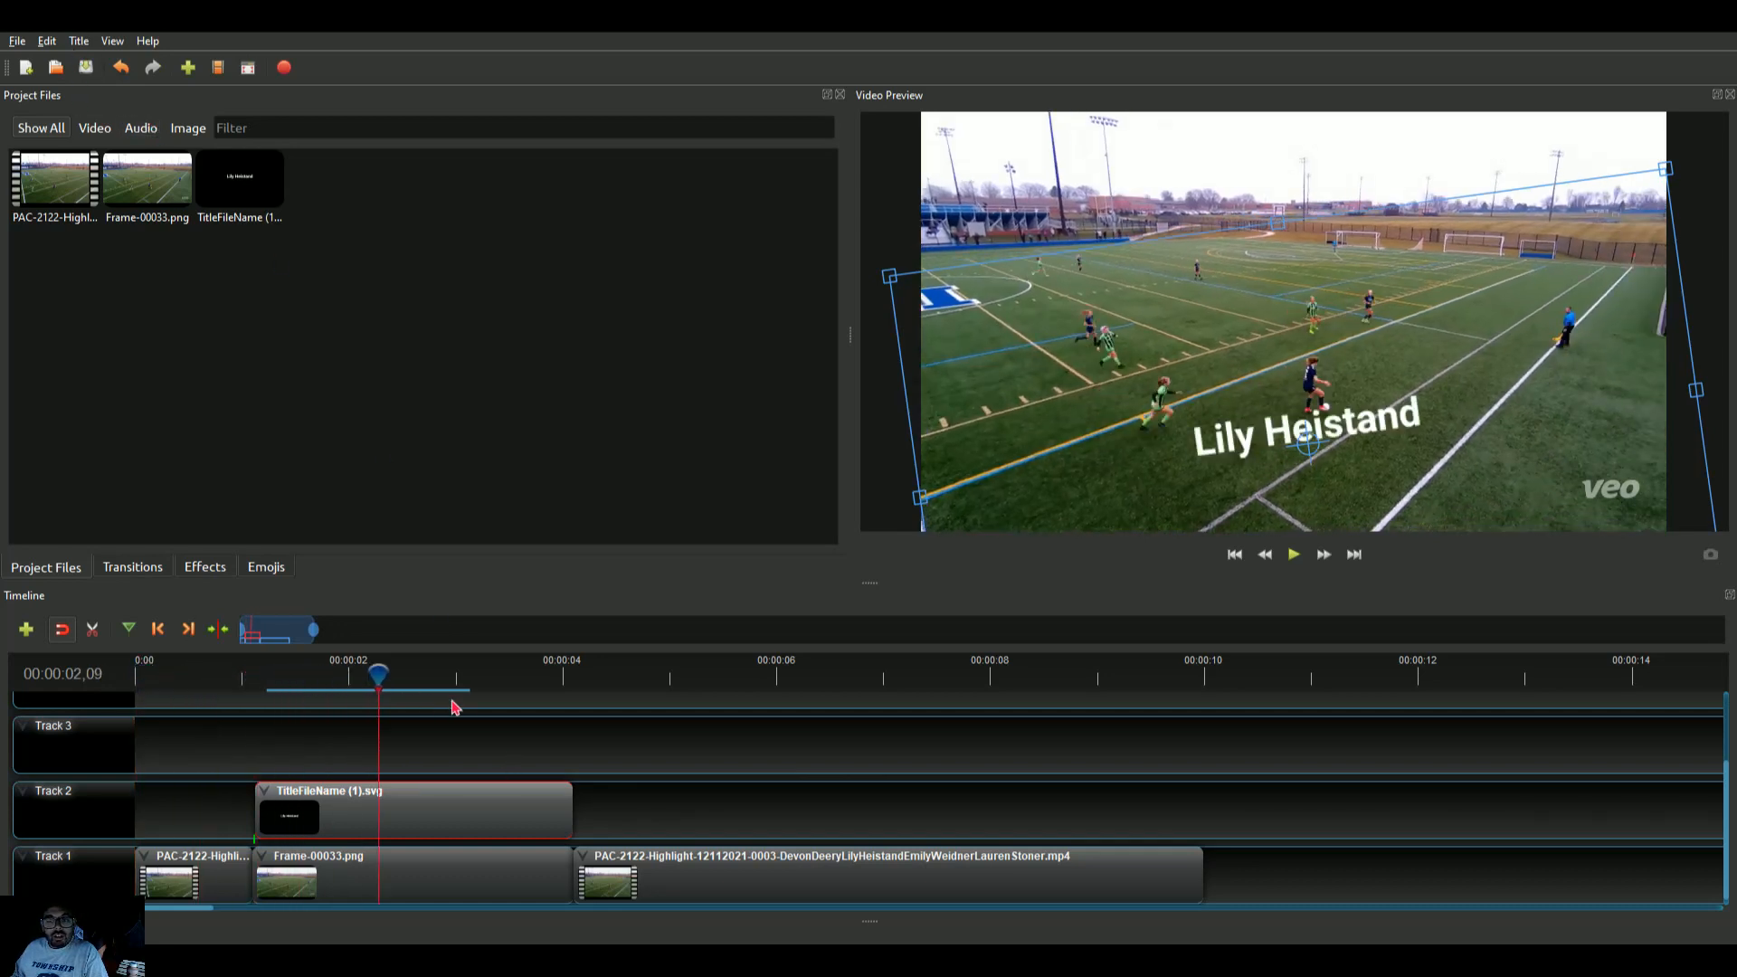
left_click(594, 676)
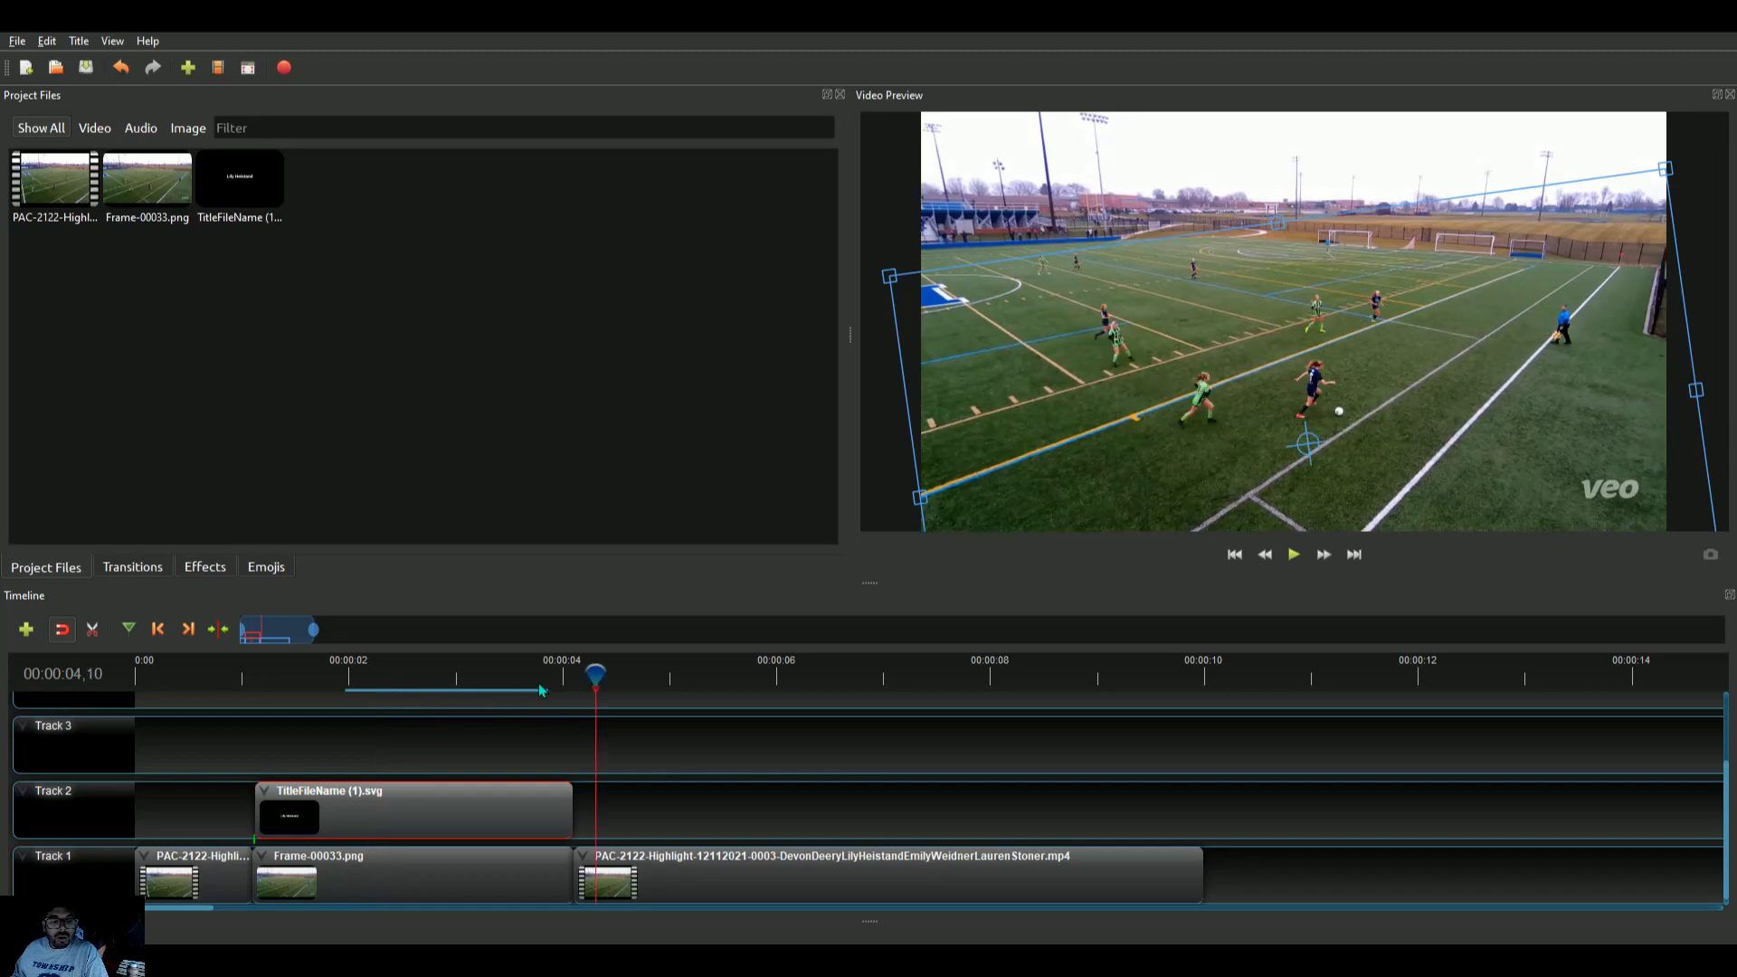
left_click_drag(763, 688, 1140, 681)
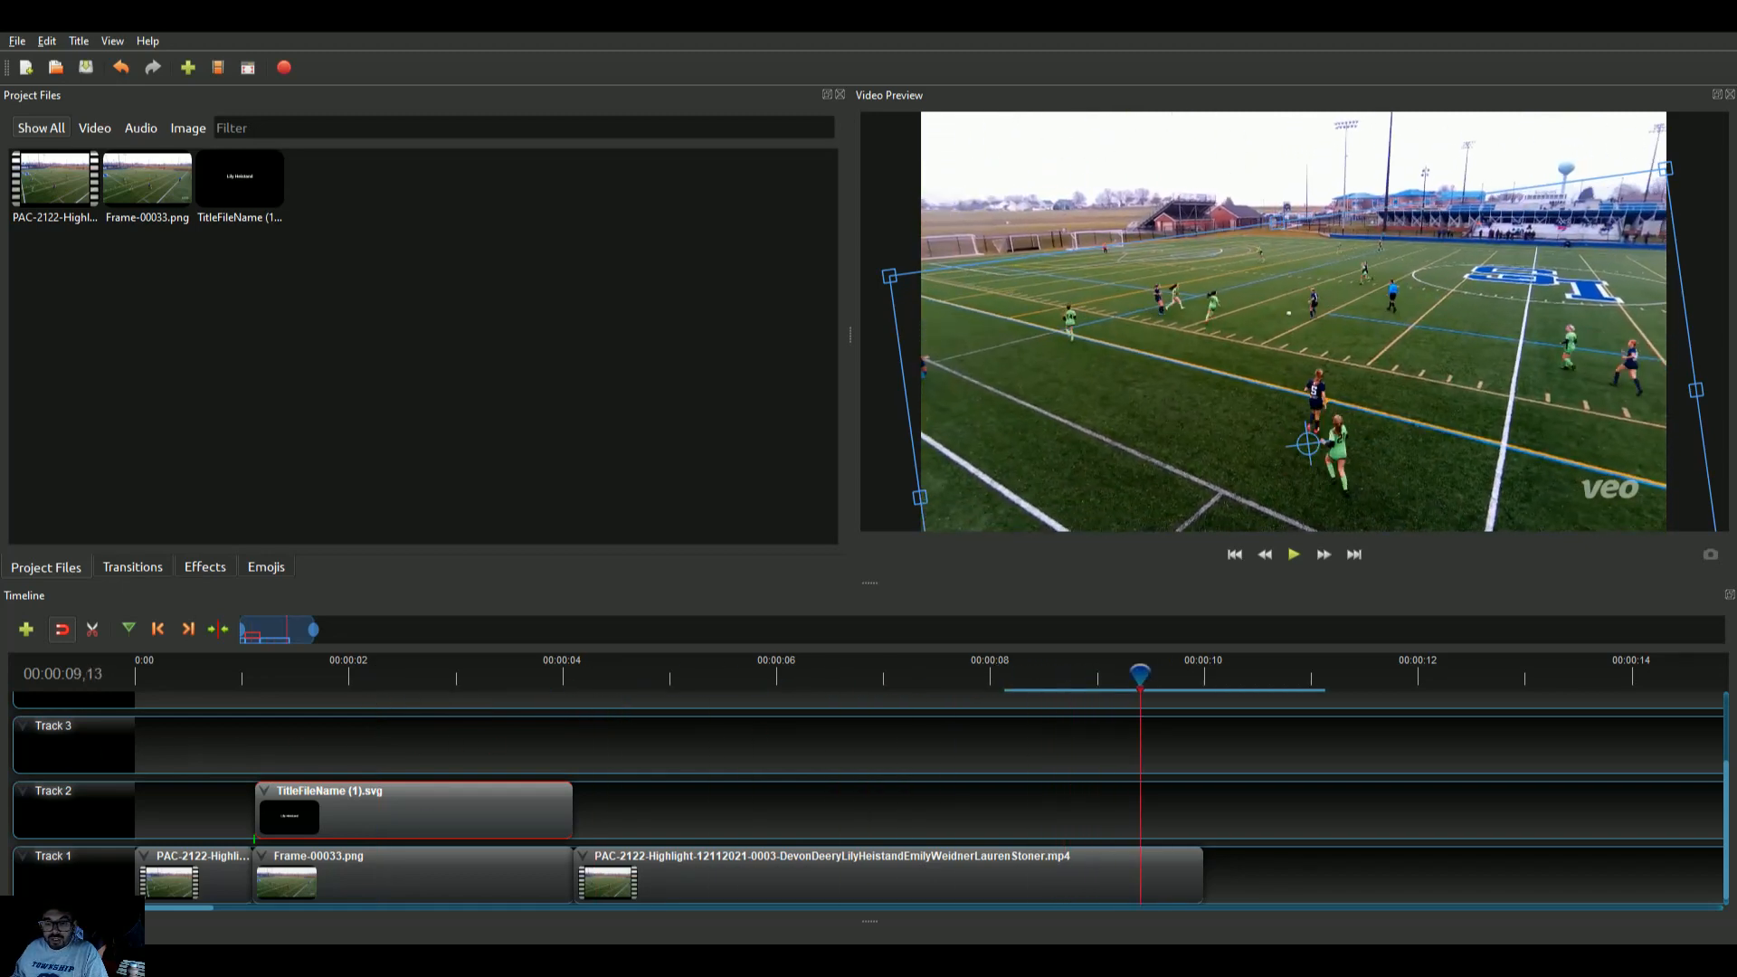